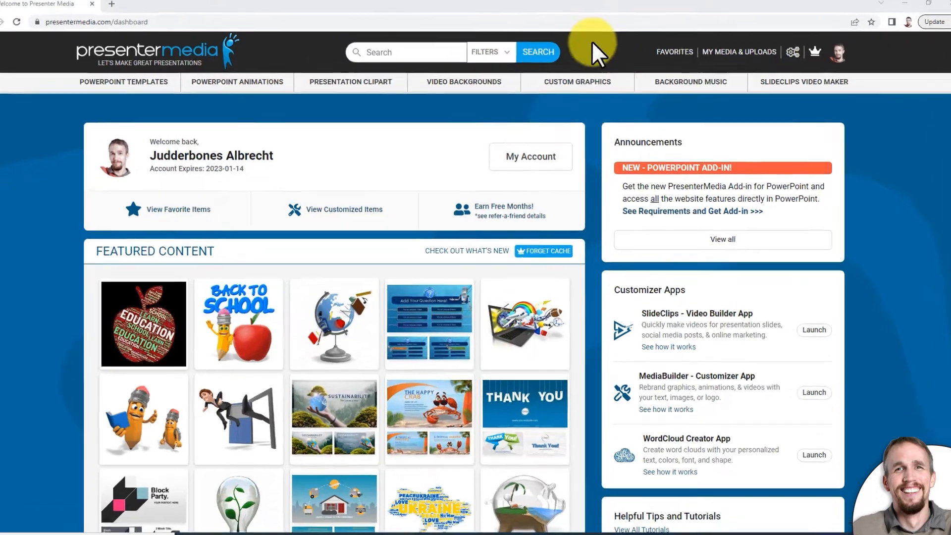
- Open the Custom Animations category, look through result pages 2 and 3, and return to page 1
mouse_move(586, 84)
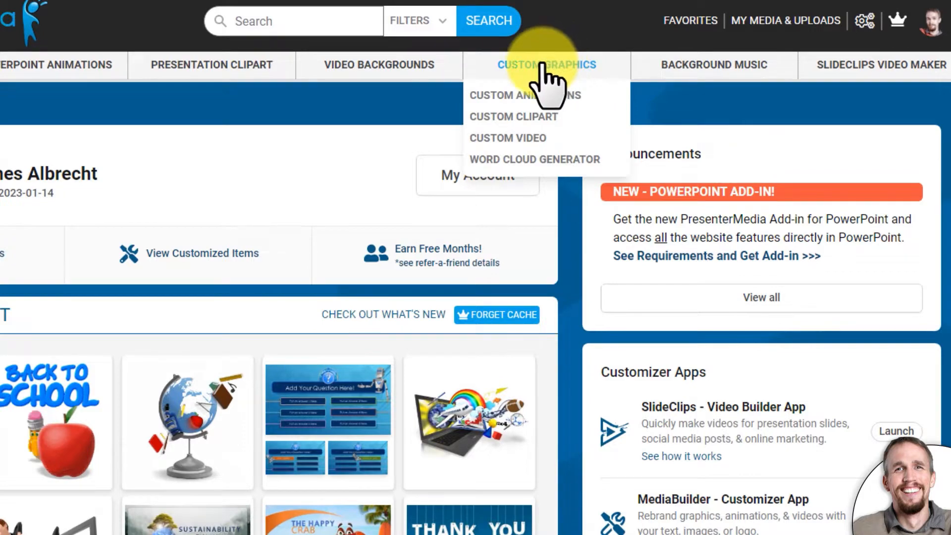
click(512, 98)
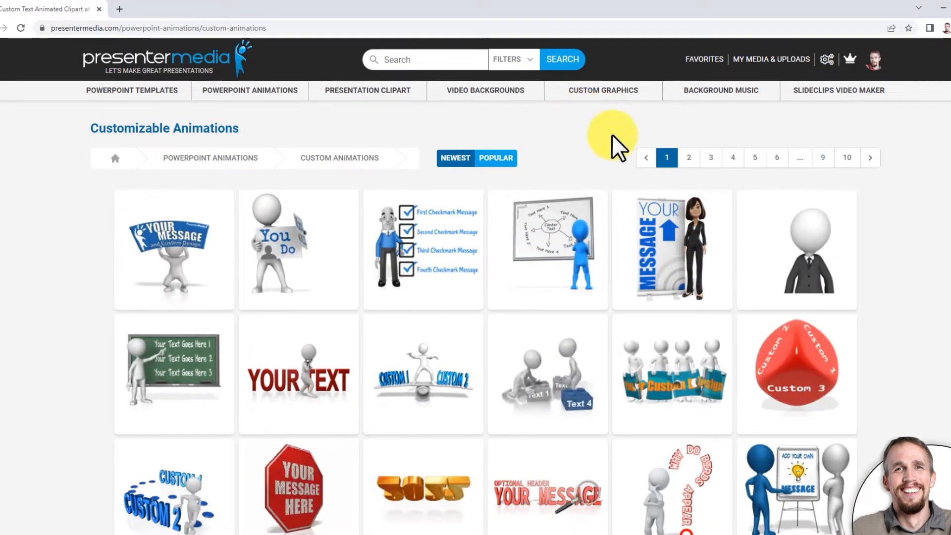
click(688, 158)
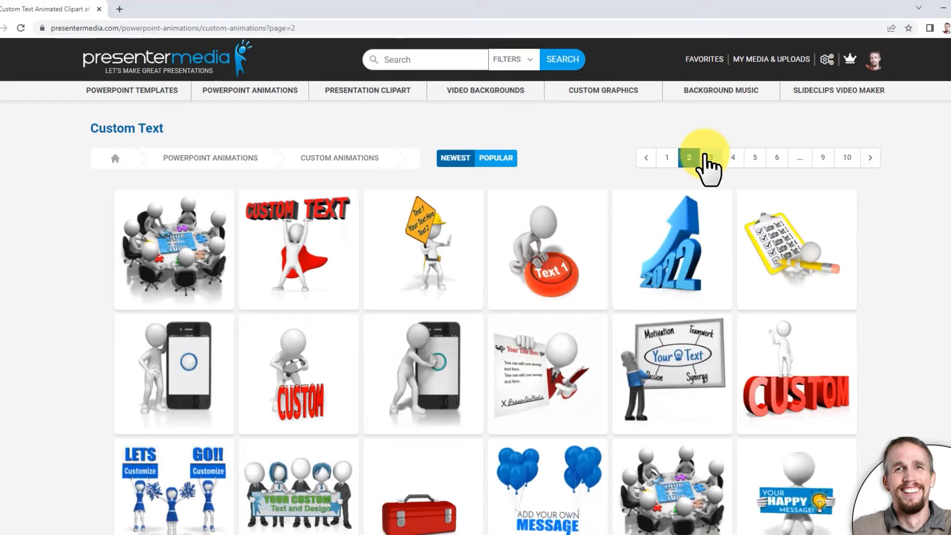
click(705, 157)
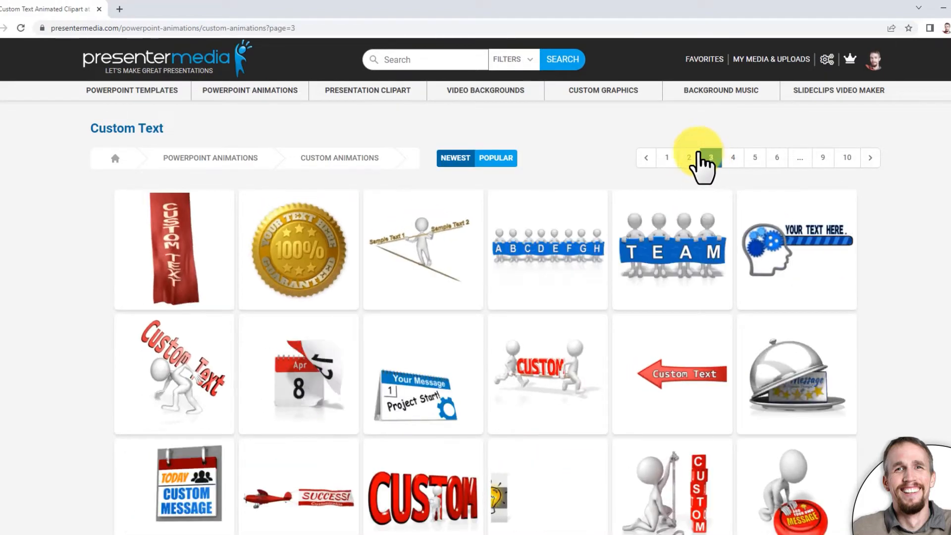
click(667, 158)
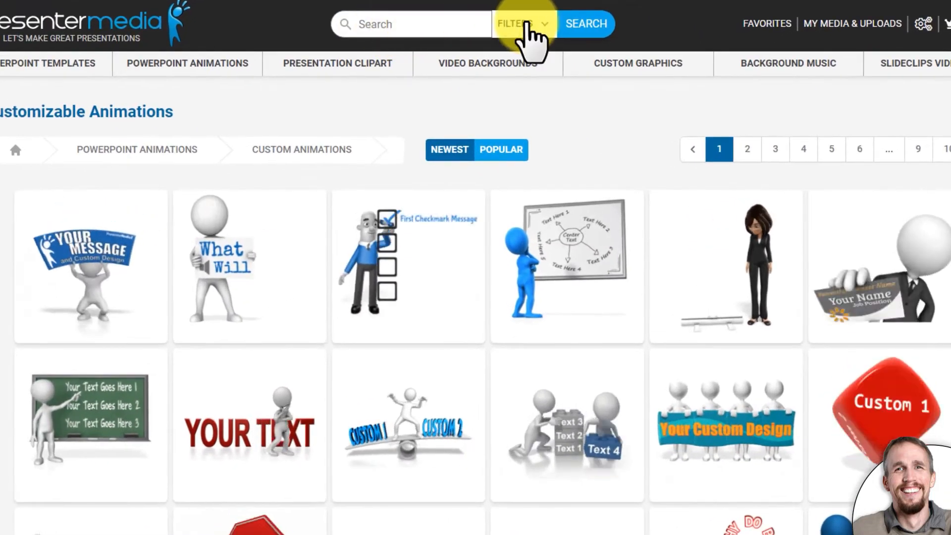
- Search for "education" with the results limited to the Custom and Animations filters
click(528, 26)
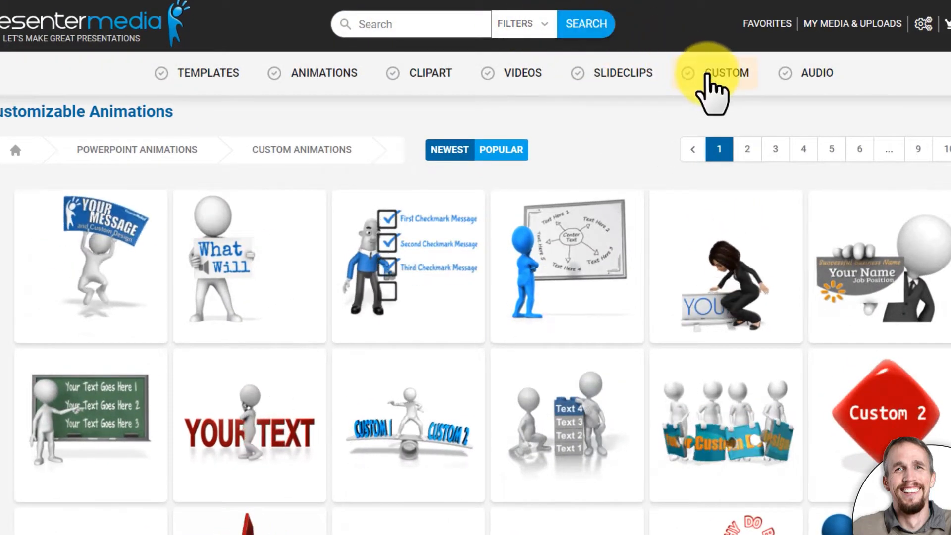
click(710, 74)
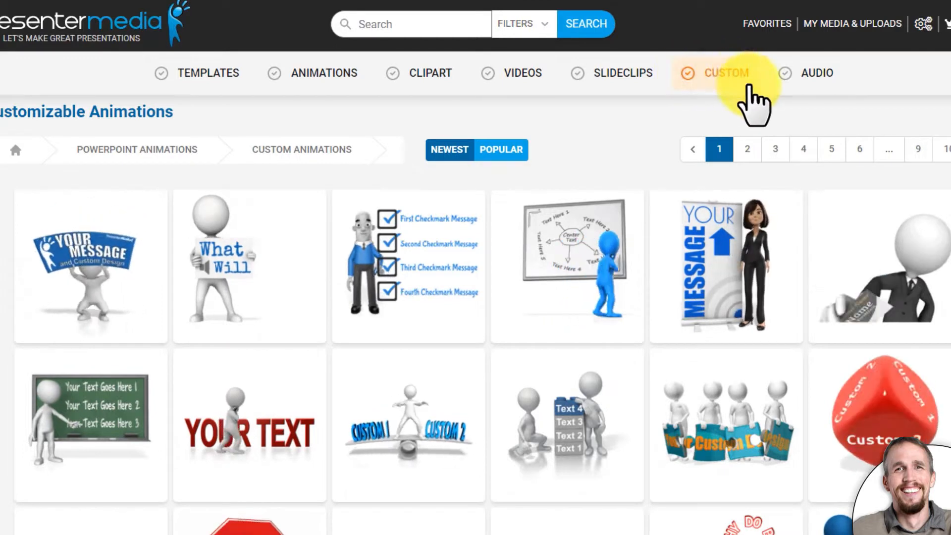
click(326, 73)
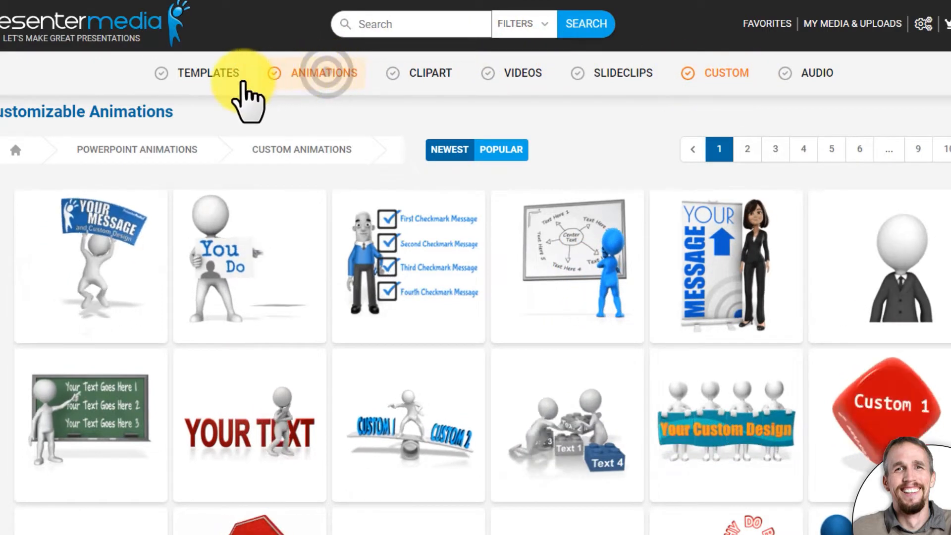
click(411, 22)
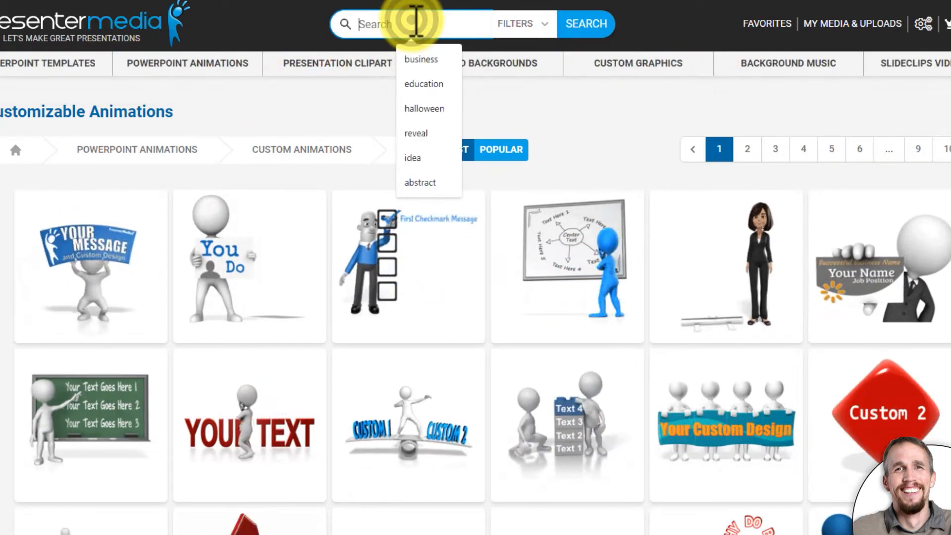
text(educ)
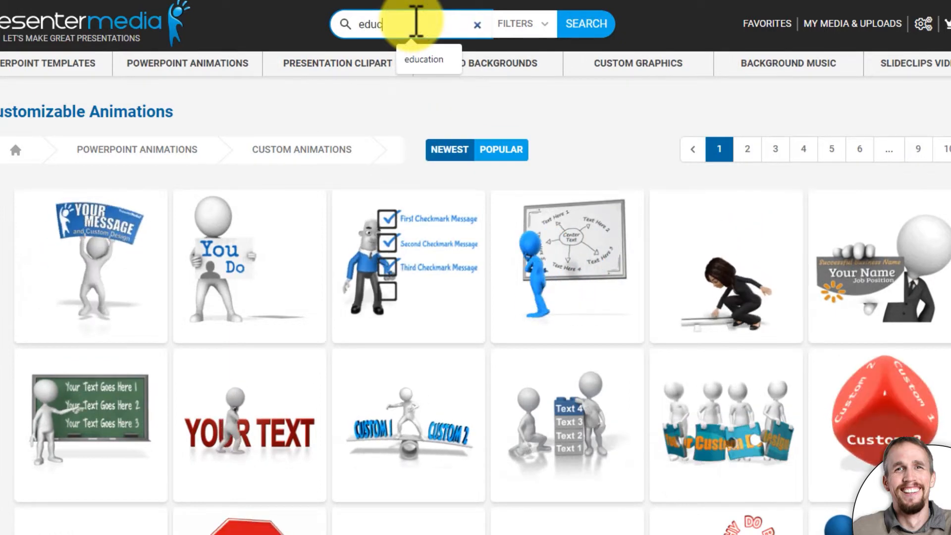
text(ation)
key(Return)
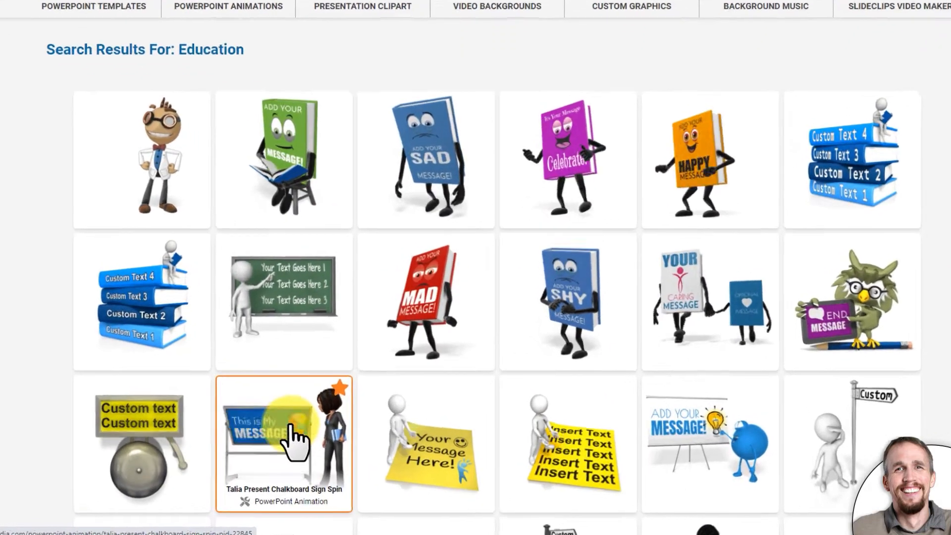
- Open the animation of the woman beside the "Whats Your MESSAGE?" whiteboard for customization
click(311, 446)
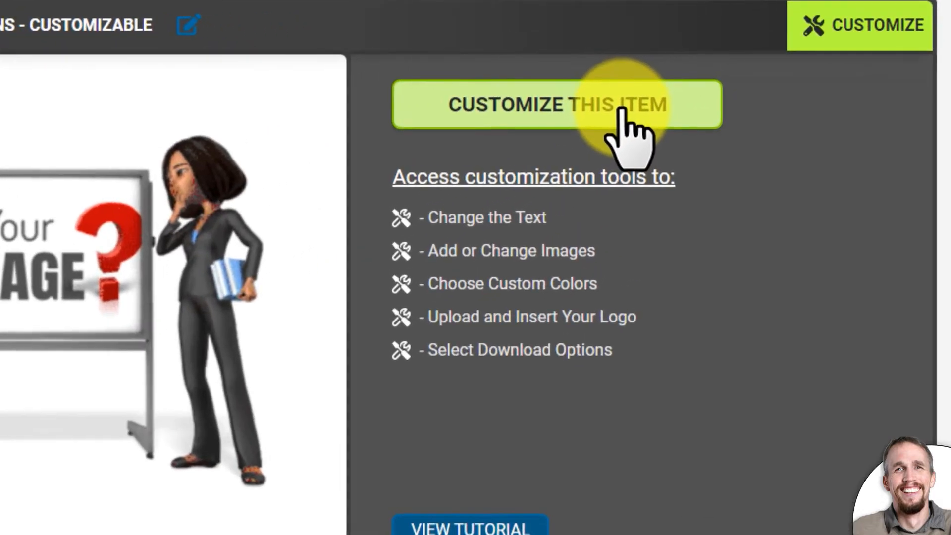
click(521, 104)
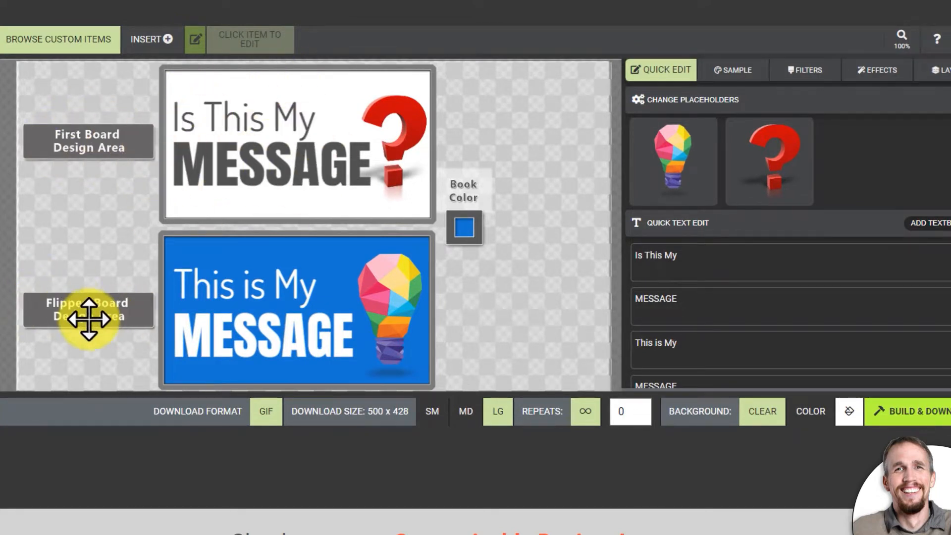
- Replace the "Is This My" text on the first board with "QUESTION?"
click(255, 117)
click(702, 263)
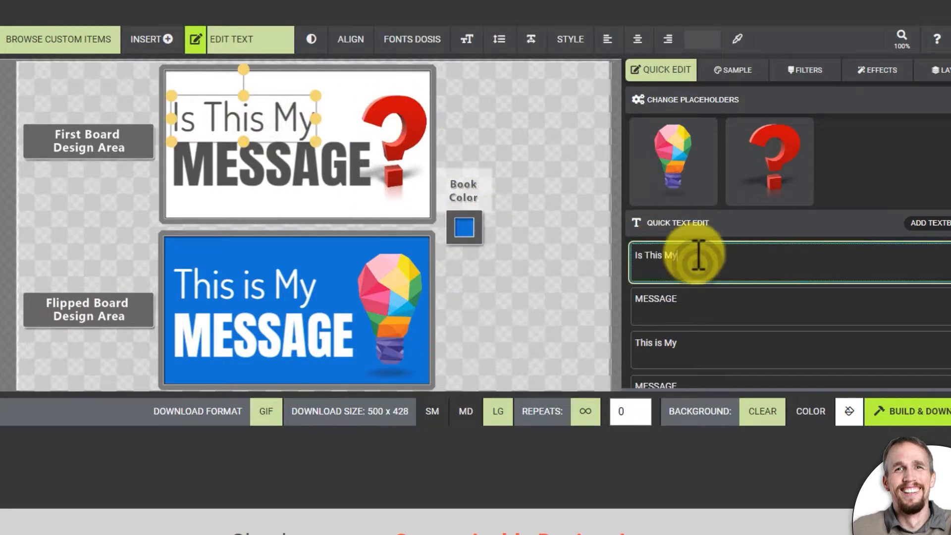
click(244, 118)
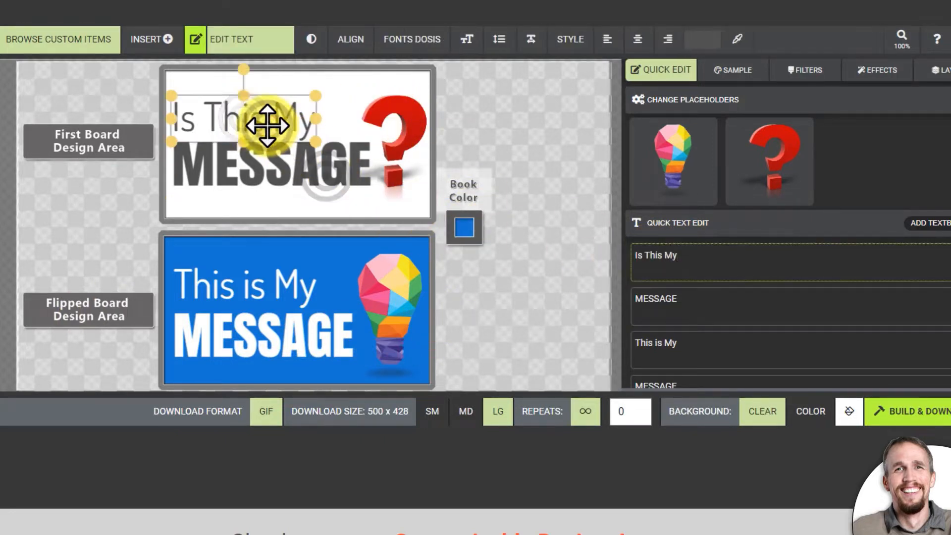
triple_click(244, 119)
key(Escape)
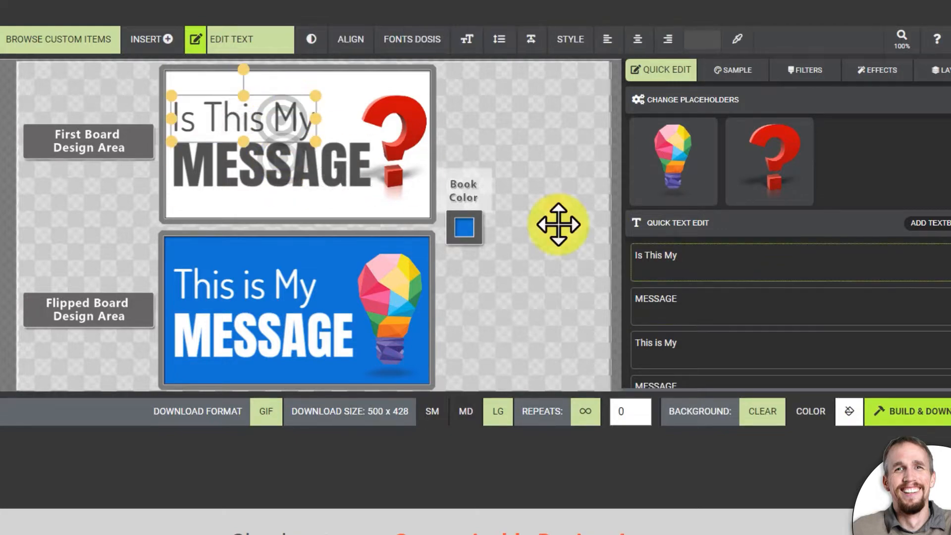
click(665, 257)
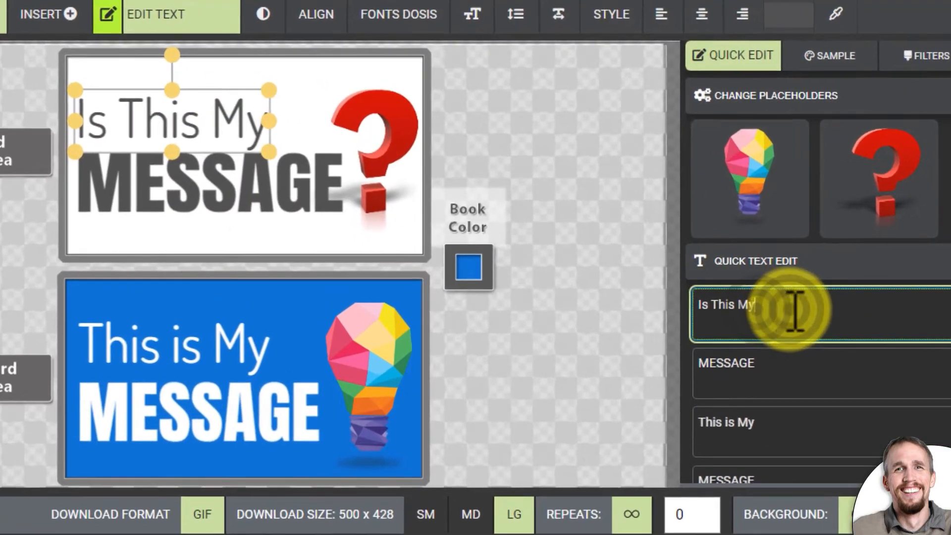
triple_click(745, 297)
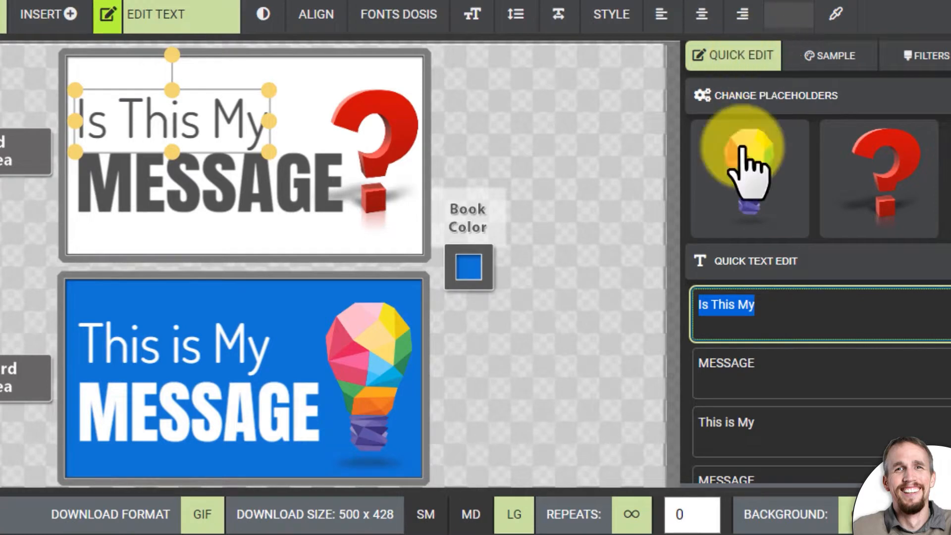
click(784, 315)
click(191, 120)
click(191, 120)
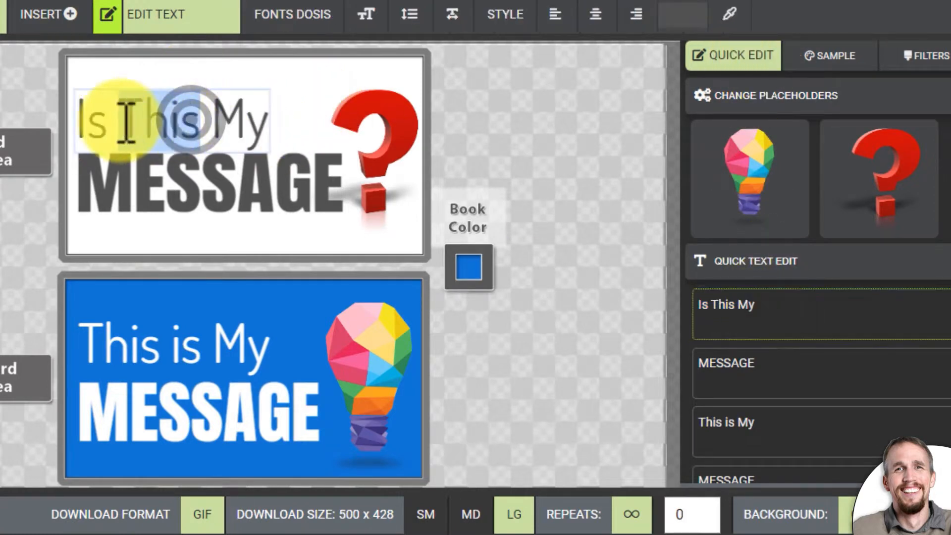
drag(267, 121, 52, 117)
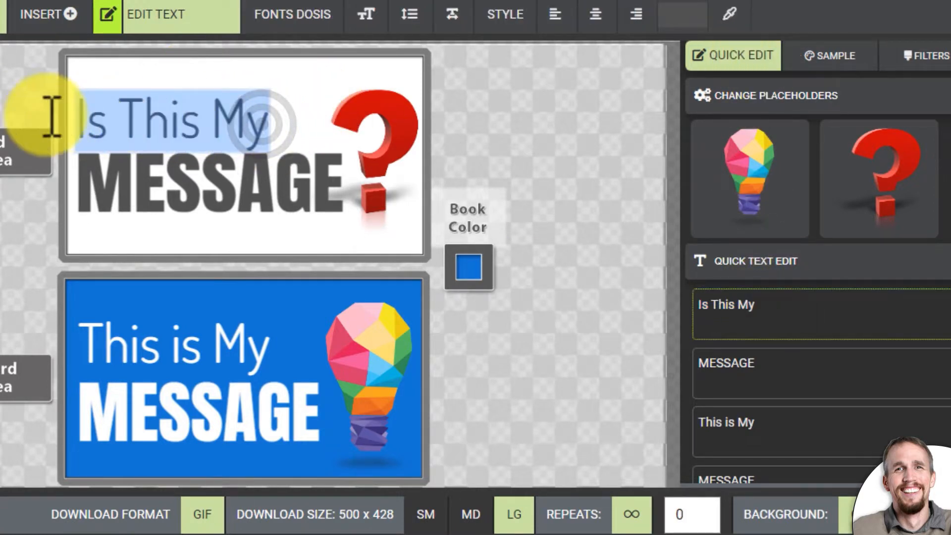
text(ESTION)
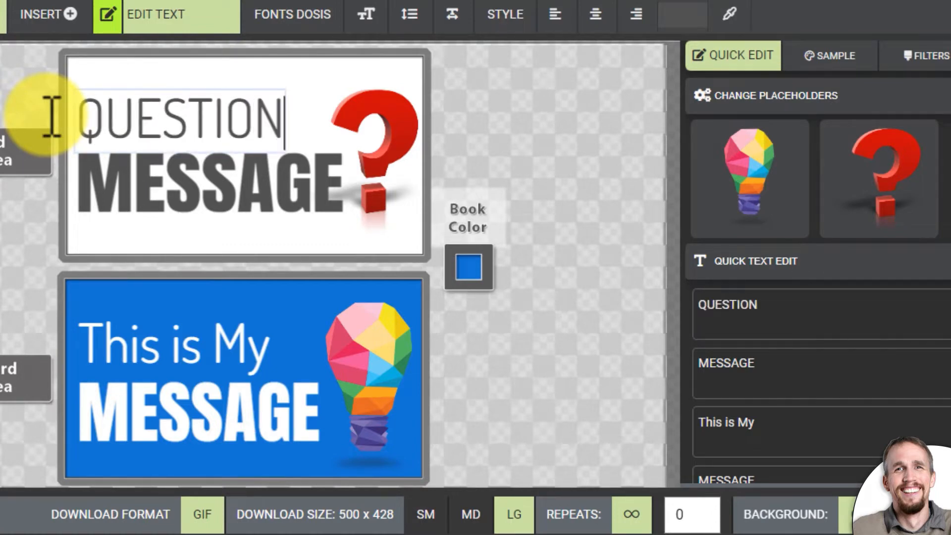
- Replace the "This is My" text on the flipped board with "ANSWER!"
click(158, 213)
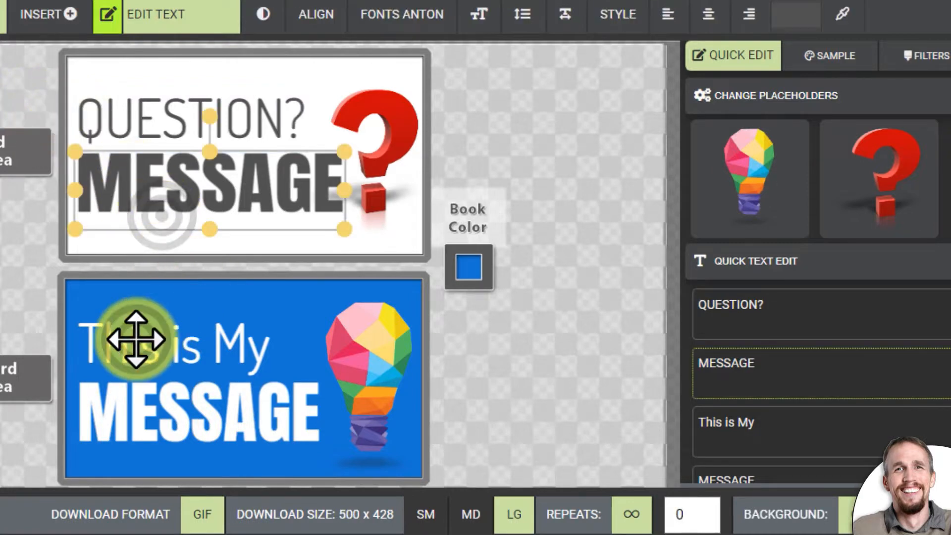
click(161, 342)
scroll(733, 350, down, 1)
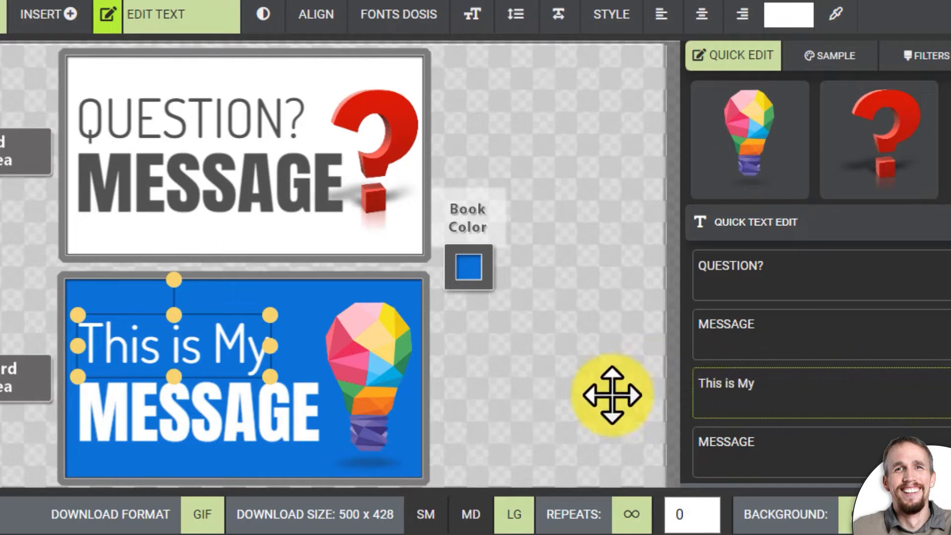
click(261, 415)
click(211, 351)
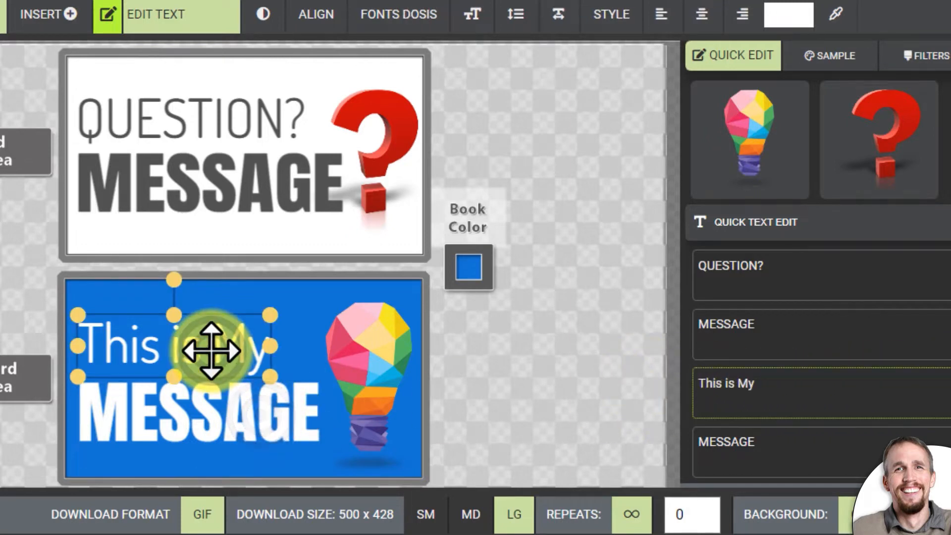
drag(828, 389, 690, 393)
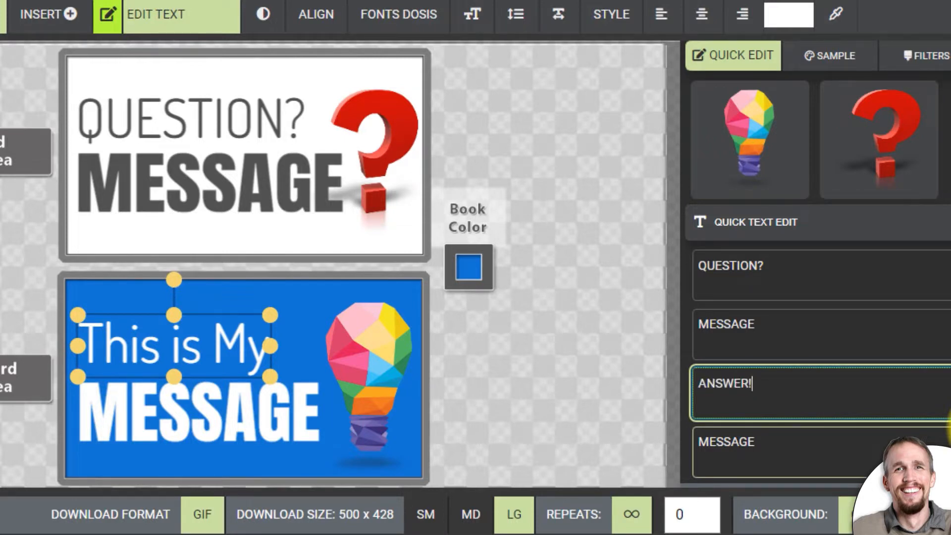
click(871, 333)
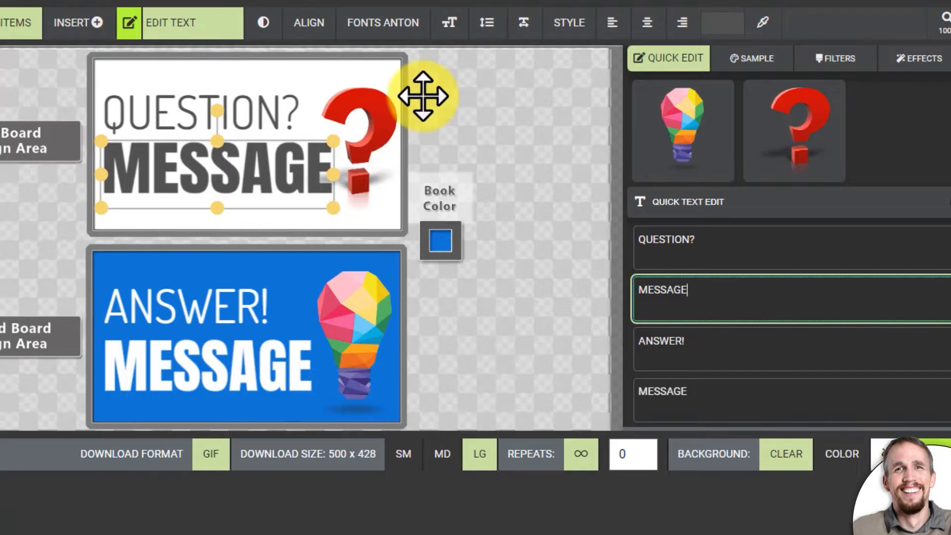
- Scale the "QUESTION?" text on the first board slightly smaller and try out its rotation, keeping it level
click(241, 105)
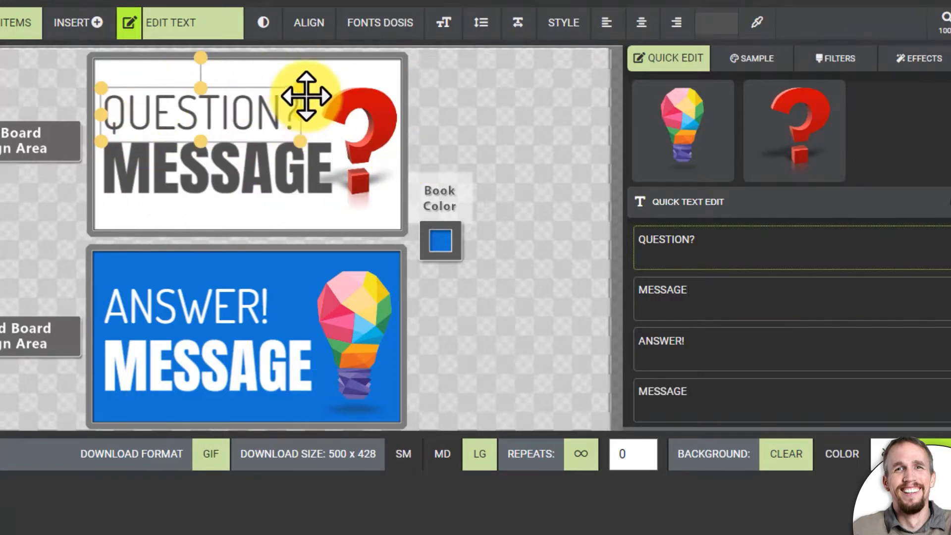
click(201, 178)
click(197, 113)
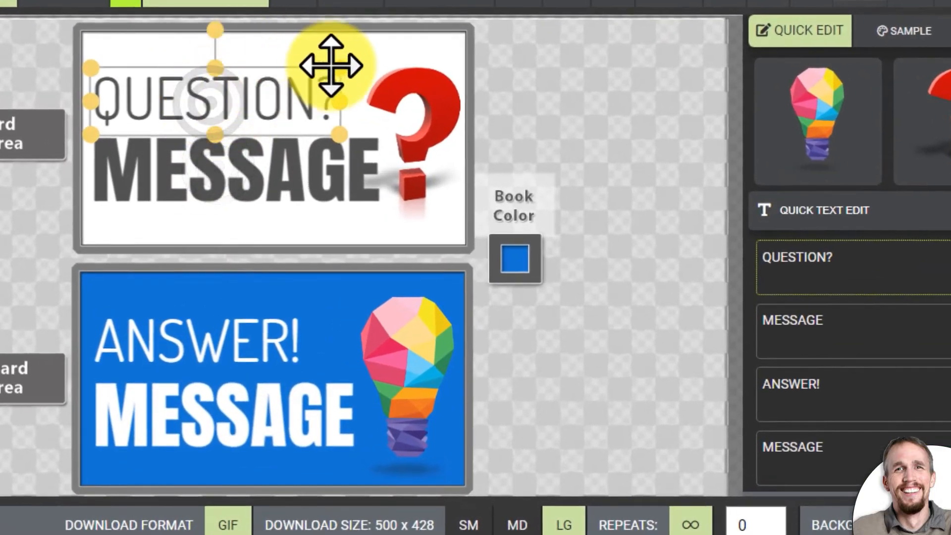
mouse_move(339, 67)
mouse_down()
mouse_move(314, 81)
mouse_move(221, 89)
mouse_move(385, 65)
mouse_move(311, 72)
mouse_move(366, 53)
mouse_move(319, 72)
mouse_move(352, 102)
mouse_move(329, 96)
mouse_move(331, 73)
mouse_up()
mouse_move(213, 40)
mouse_down()
mouse_move(226, 52)
mouse_move(212, 37)
mouse_up()
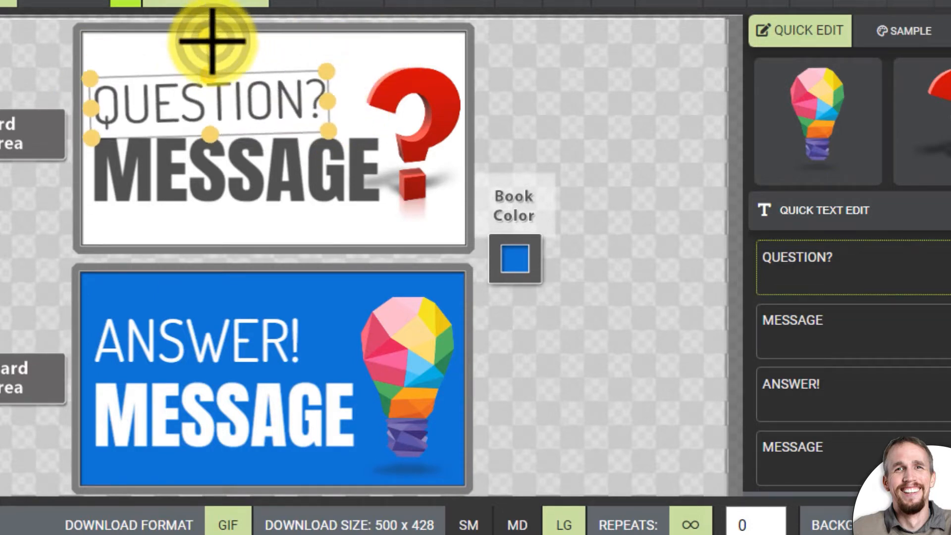
- Re-enter "ANSWER!" as the upper text line on the flipped board
click(226, 320)
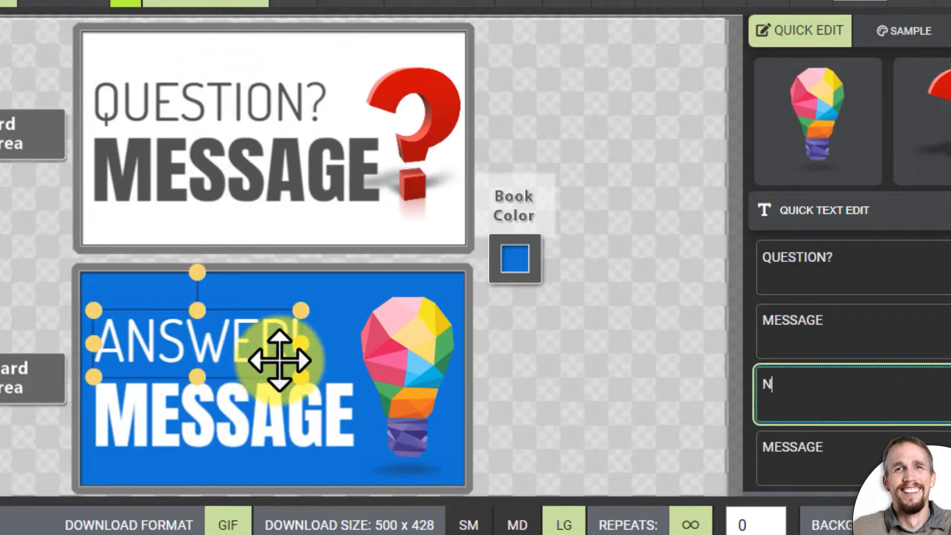
click(248, 105)
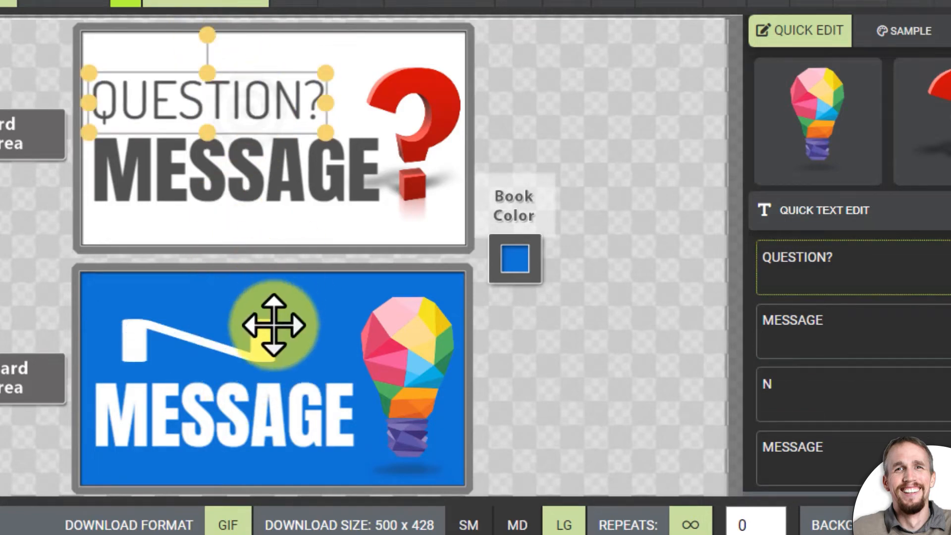
click(269, 325)
click(839, 389)
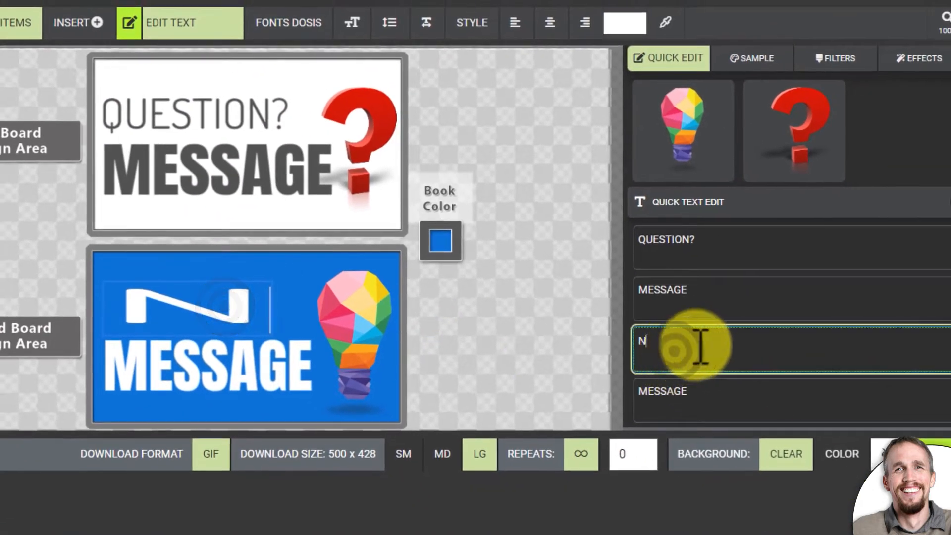
double_click(700, 347)
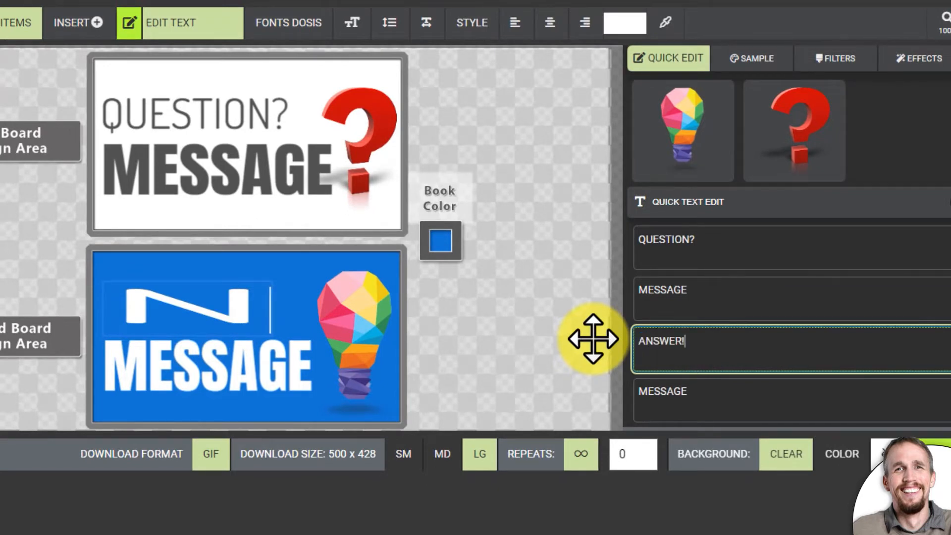
click(700, 297)
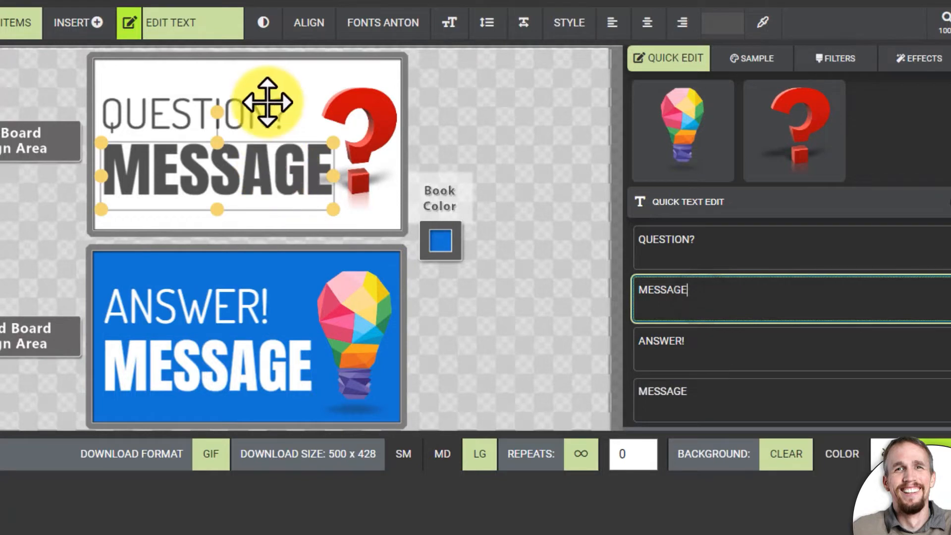
- Shift the red question mark slightly within the first board and open the replacement media choices for its placeholder
click(368, 106)
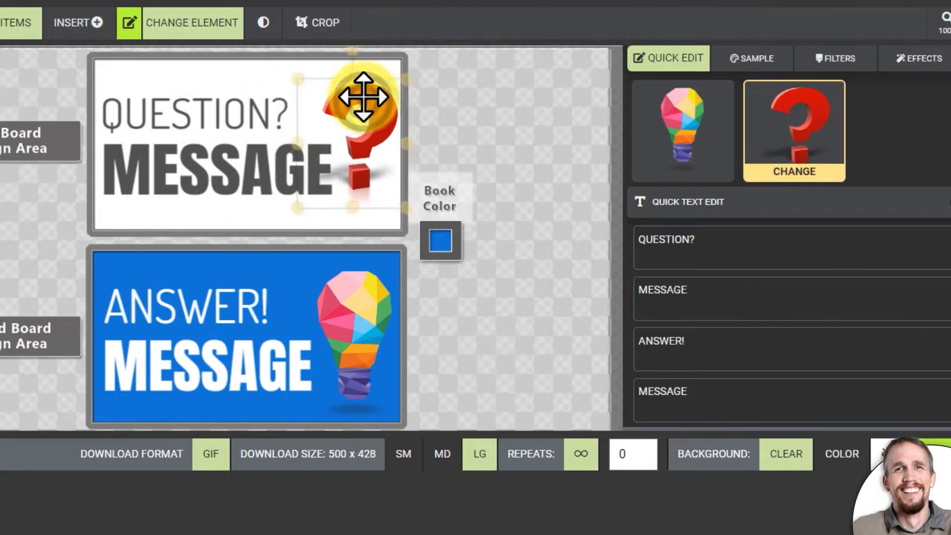
drag(362, 99, 363, 104)
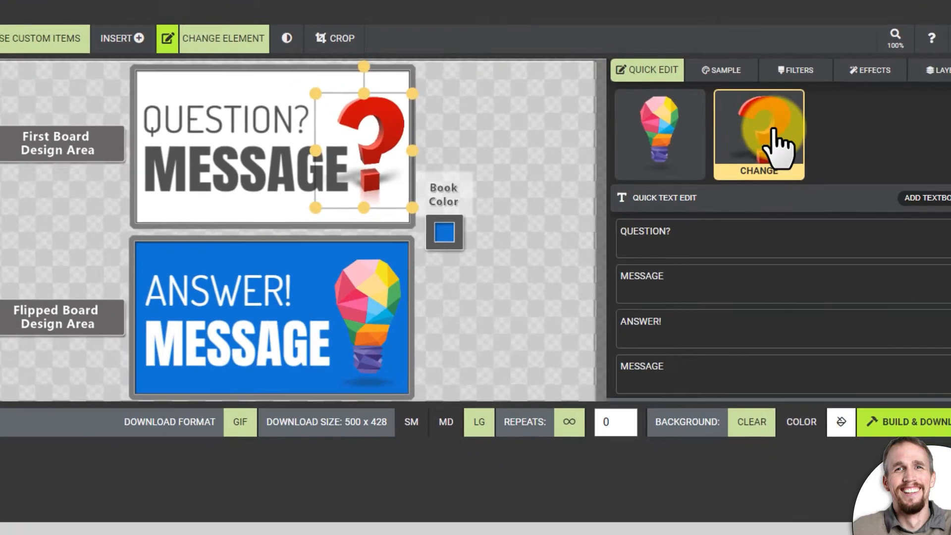
scroll(812, 128, up, 1)
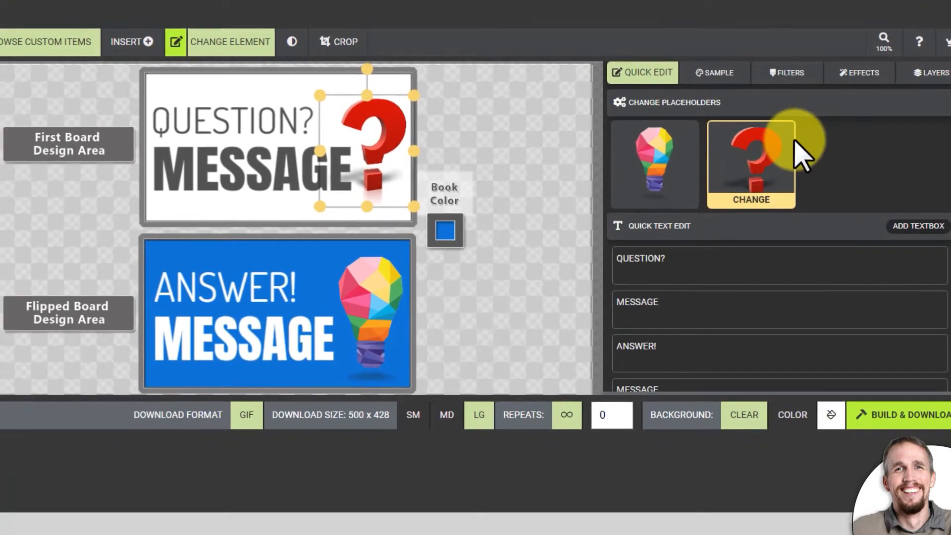
click(774, 197)
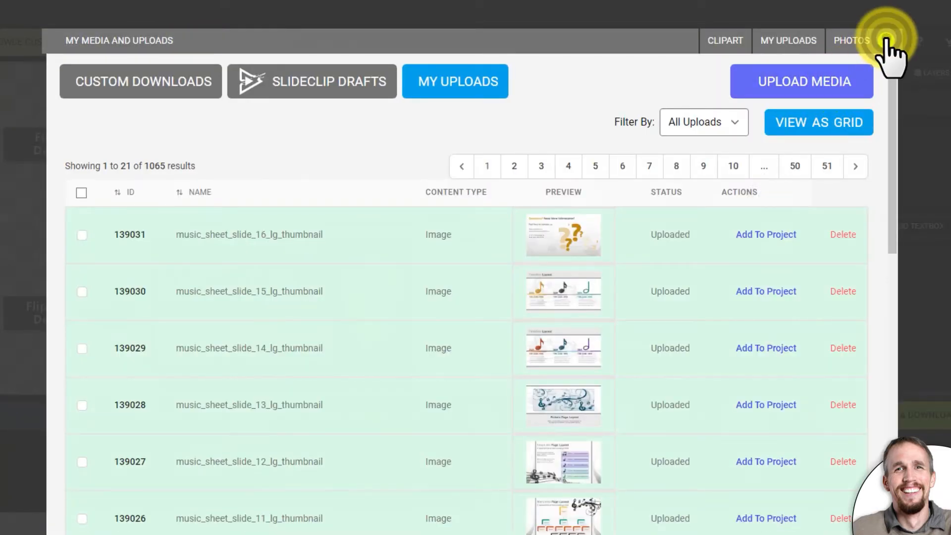
- Reopen the replacement media choices for the red question mark and review the stock photo search, uploaded media and file upload options
click(887, 42)
right_click(378, 114)
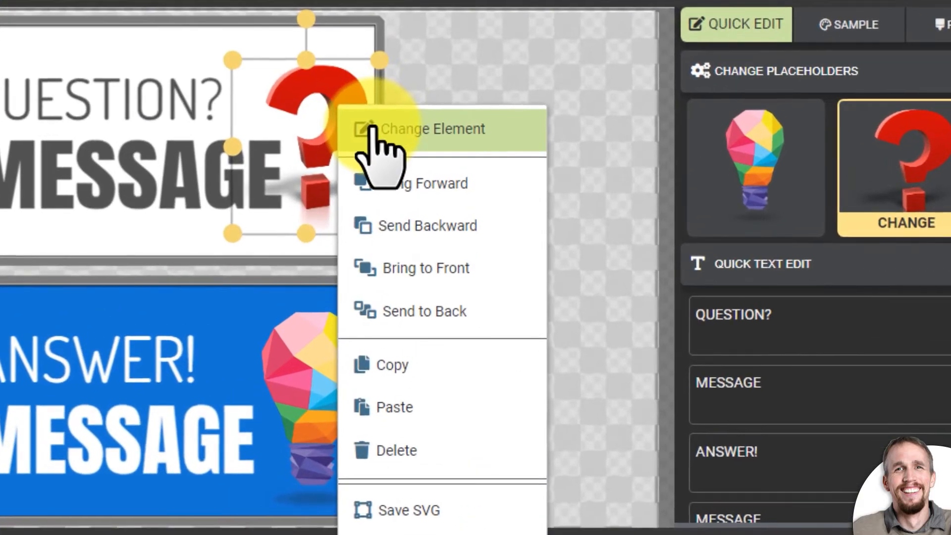
click(425, 129)
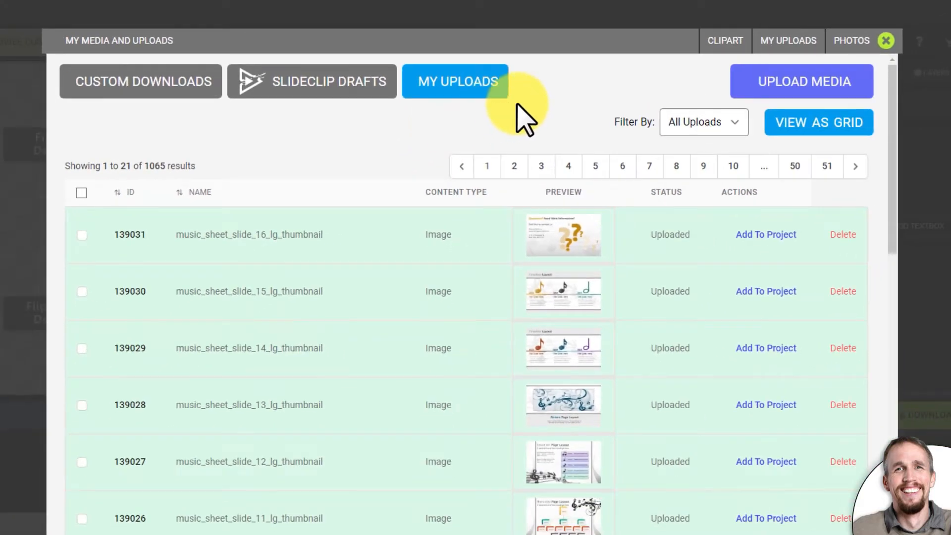
click(849, 41)
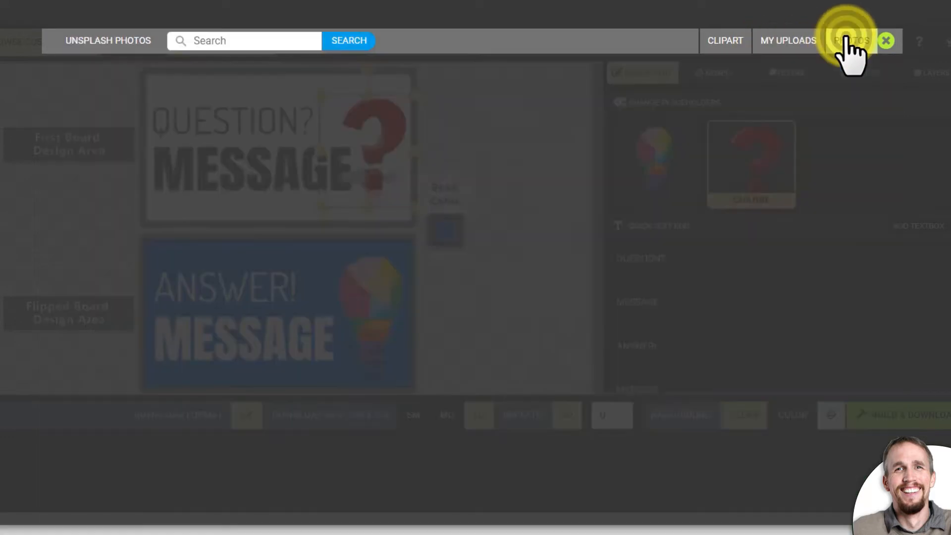
click(806, 42)
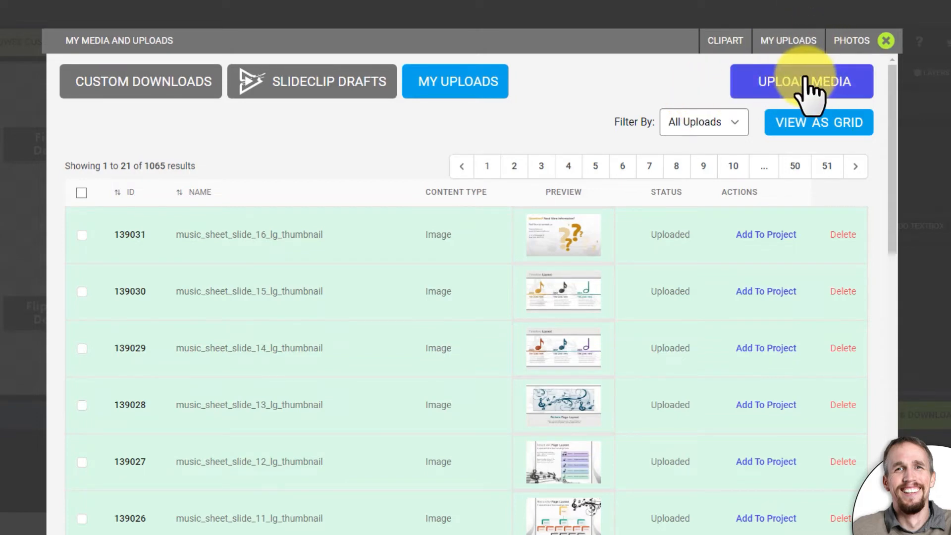
click(806, 80)
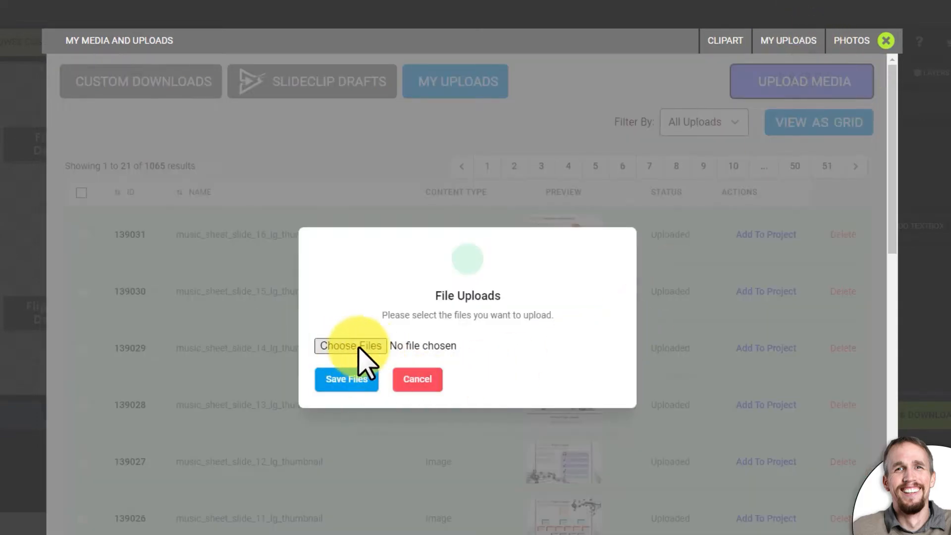
click(420, 380)
scroll(548, 365, down, 5)
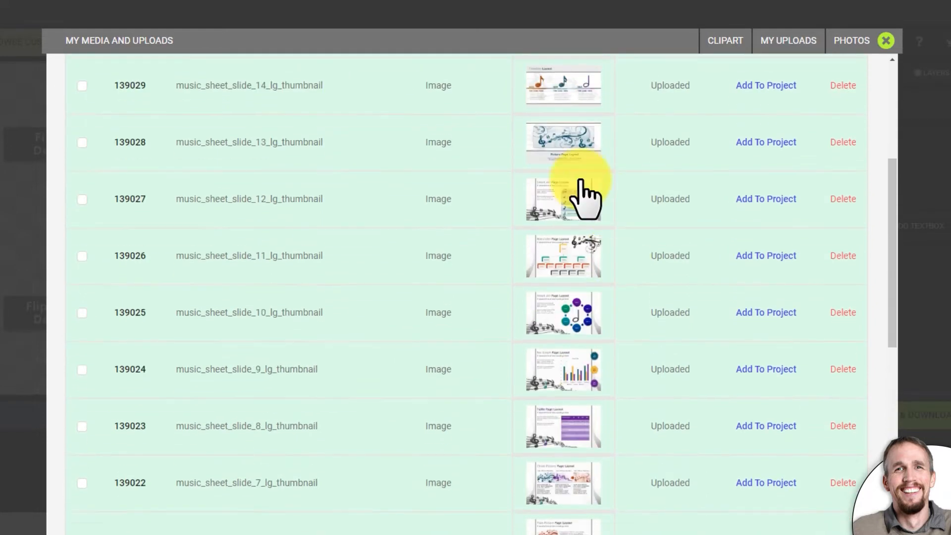
scroll(585, 199, up, 5)
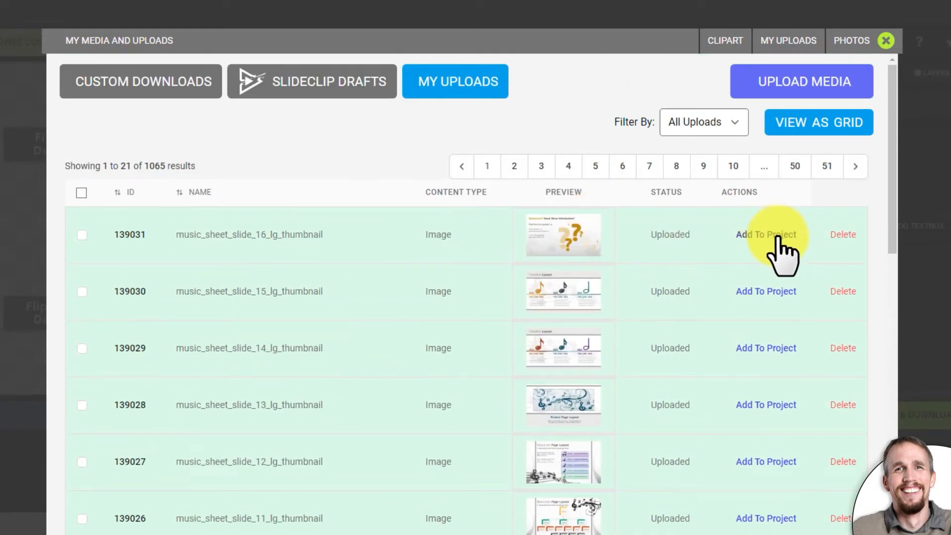
- Search the clipart for question marks and replace the red question mark with the round blue question mark button
click(721, 45)
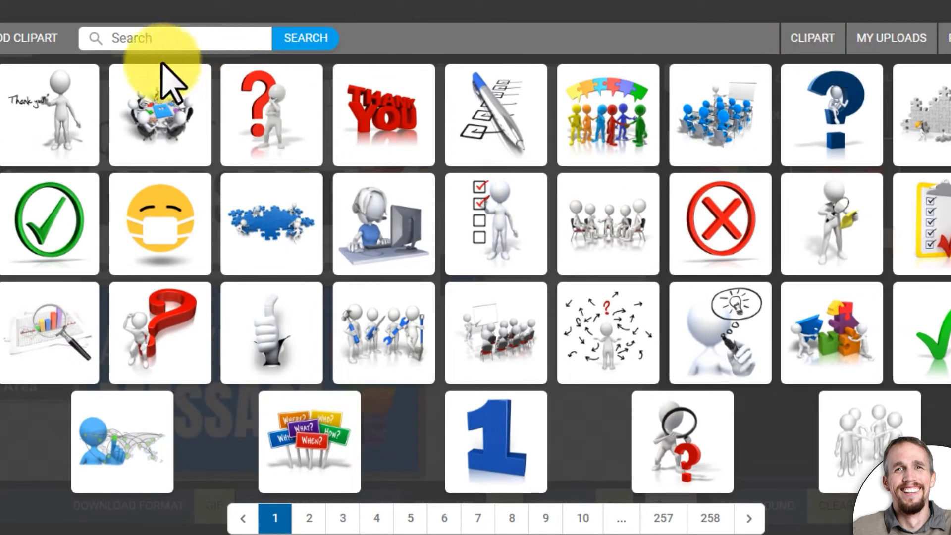
click(179, 39)
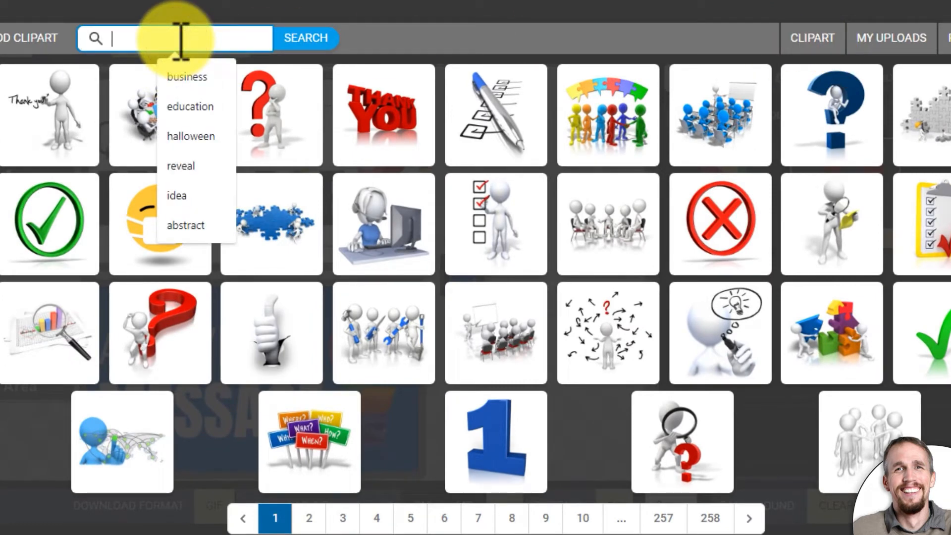
text(question)
key(Return)
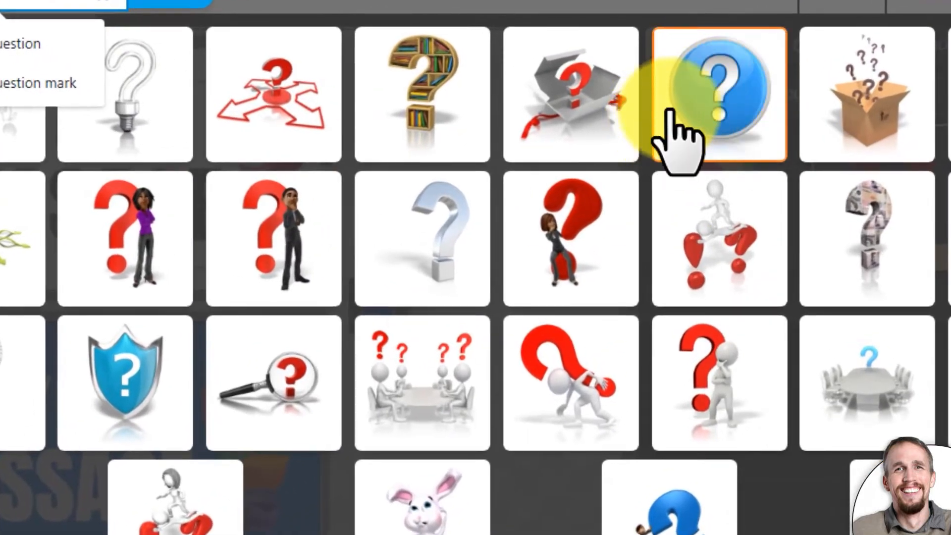
click(755, 106)
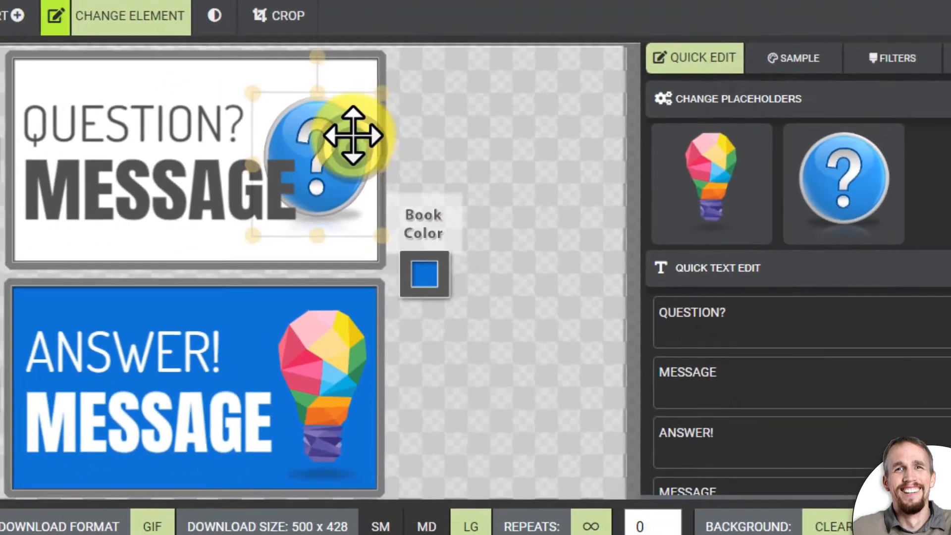
- Move the blue question mark button to the first board's upper right corner and adjust its width to fit inside the frame
drag(291, 144, 289, 109)
drag(435, 121, 477, 131)
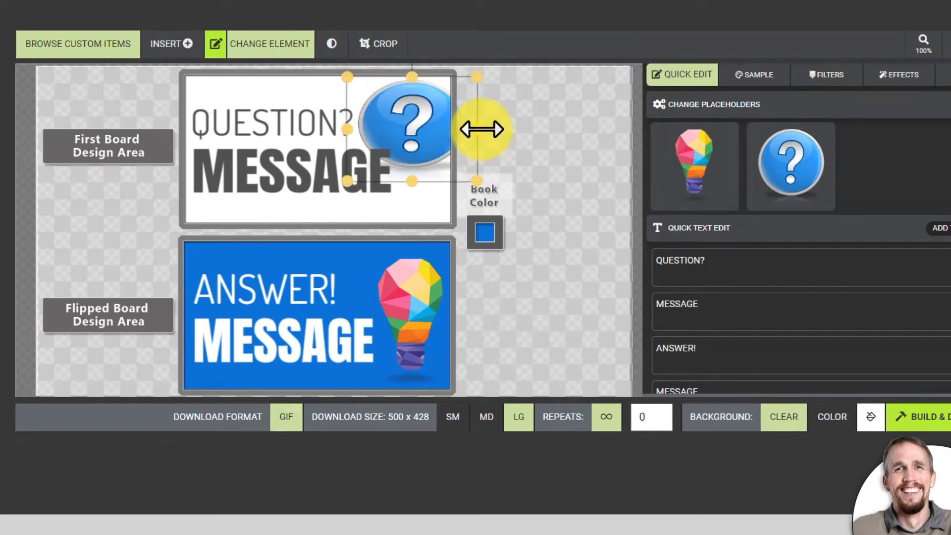
drag(437, 126, 431, 123)
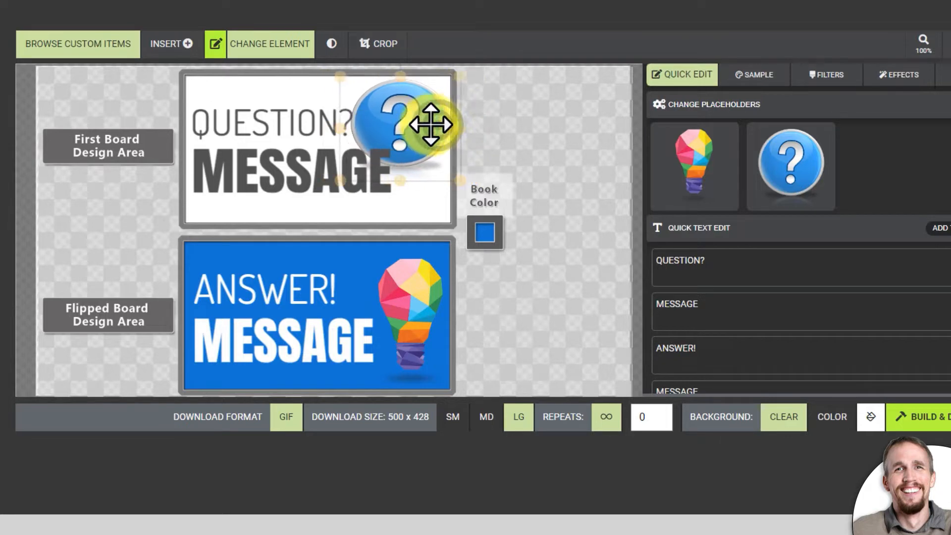
click(456, 74)
click(418, 98)
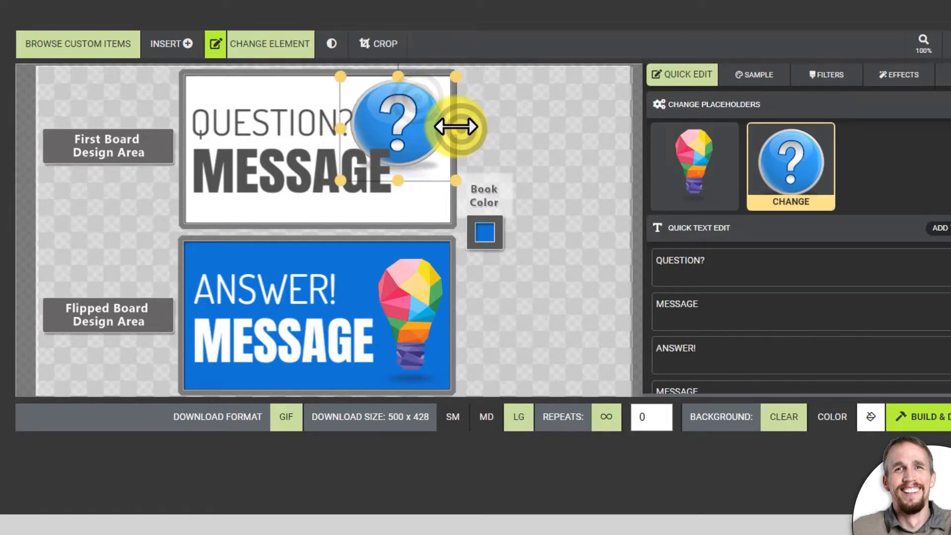
drag(410, 105, 408, 106)
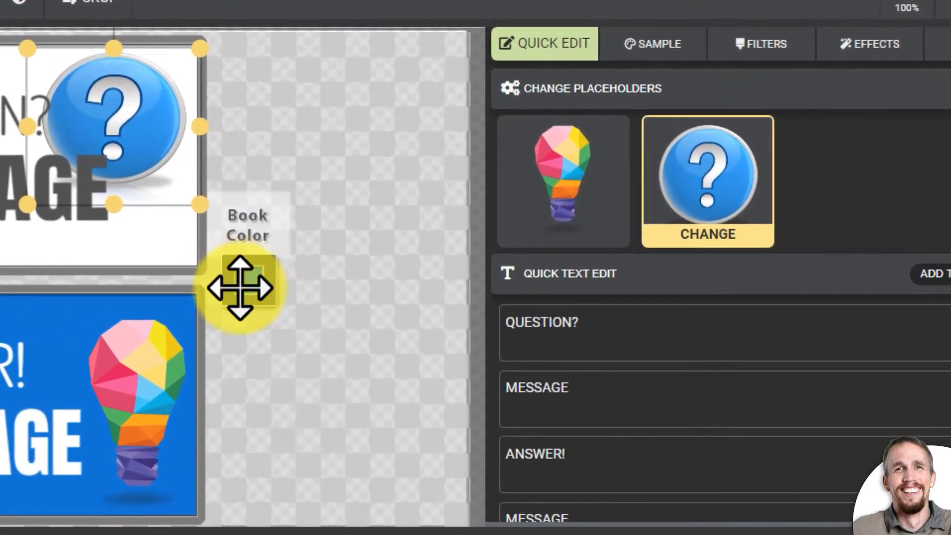
- Check the Book Color swatch's color choices without changing the color, and show the sample animation
click(244, 279)
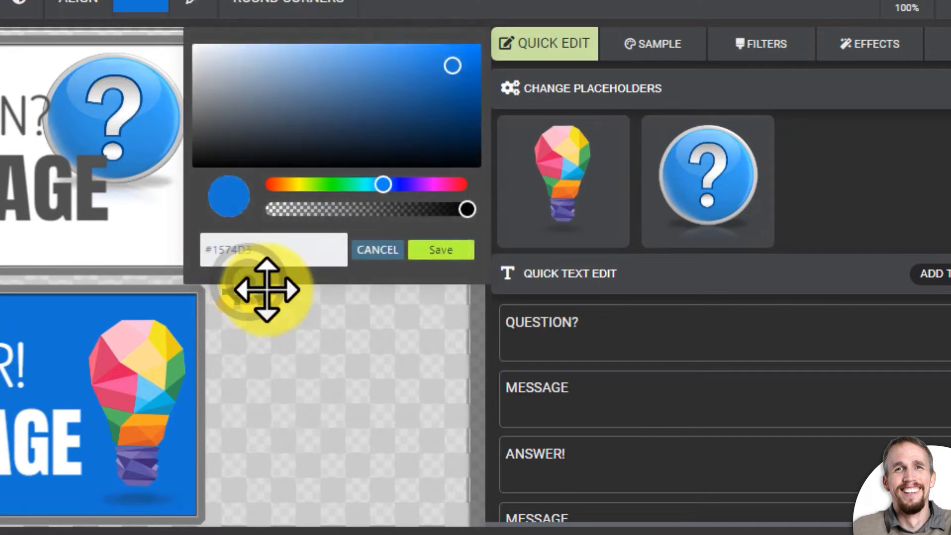
click(362, 251)
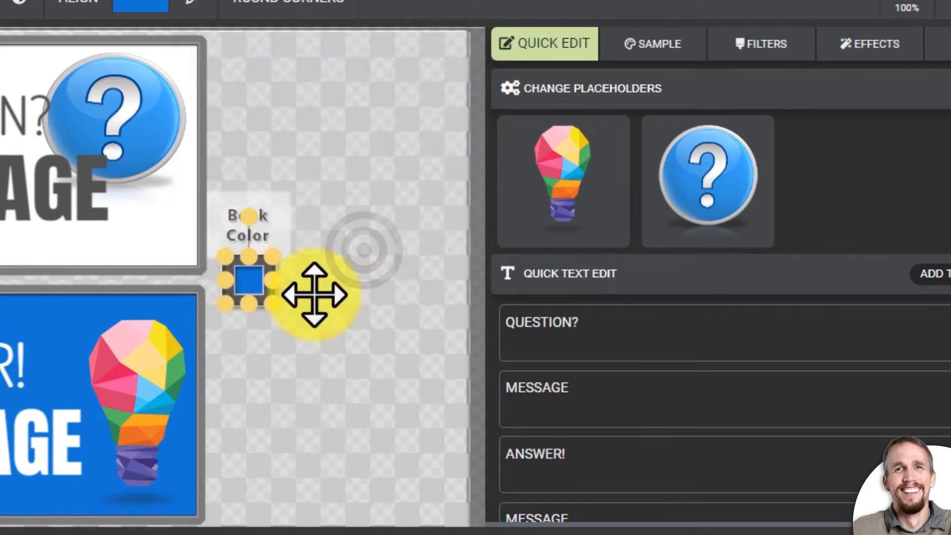
click(639, 42)
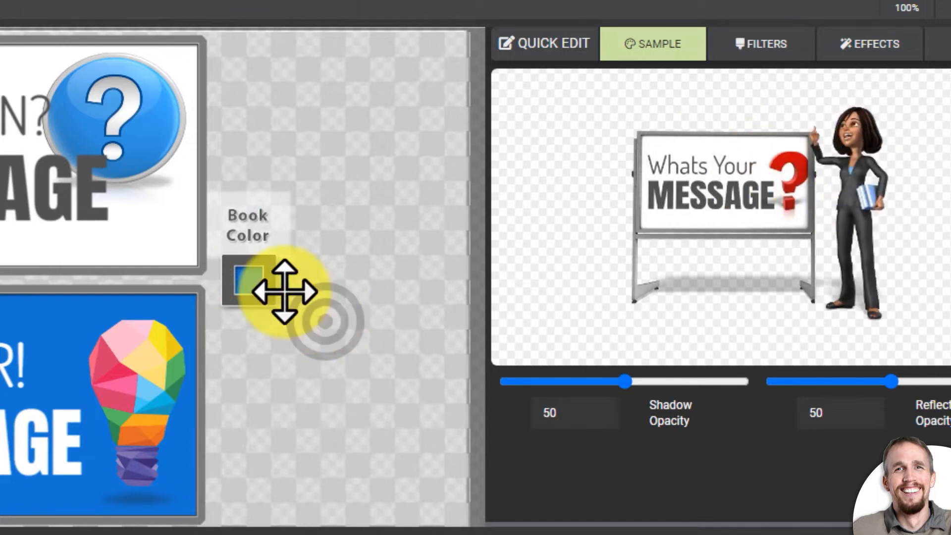
- Set the Book Color swatch to a dark purple and deselect it
click(255, 287)
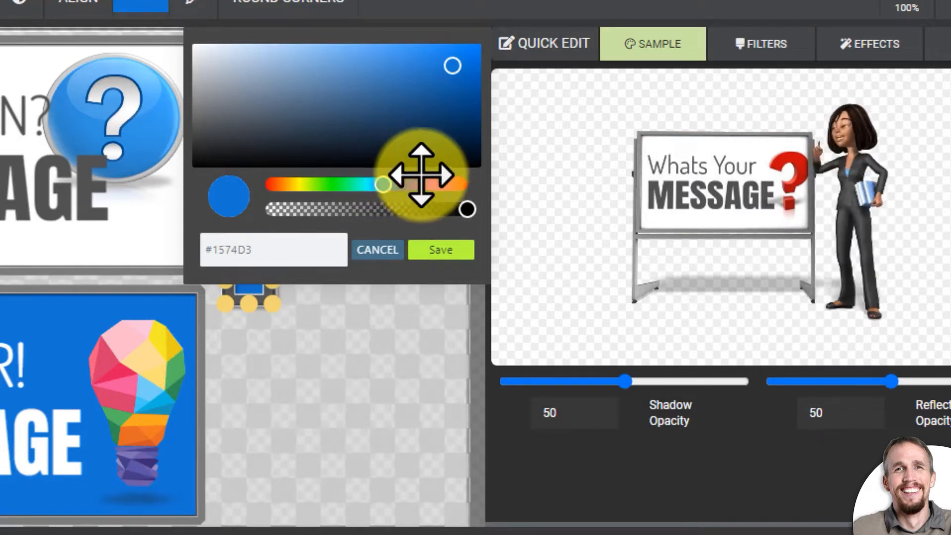
mouse_move(414, 186)
mouse_down()
mouse_move(427, 189)
mouse_move(418, 191)
mouse_up()
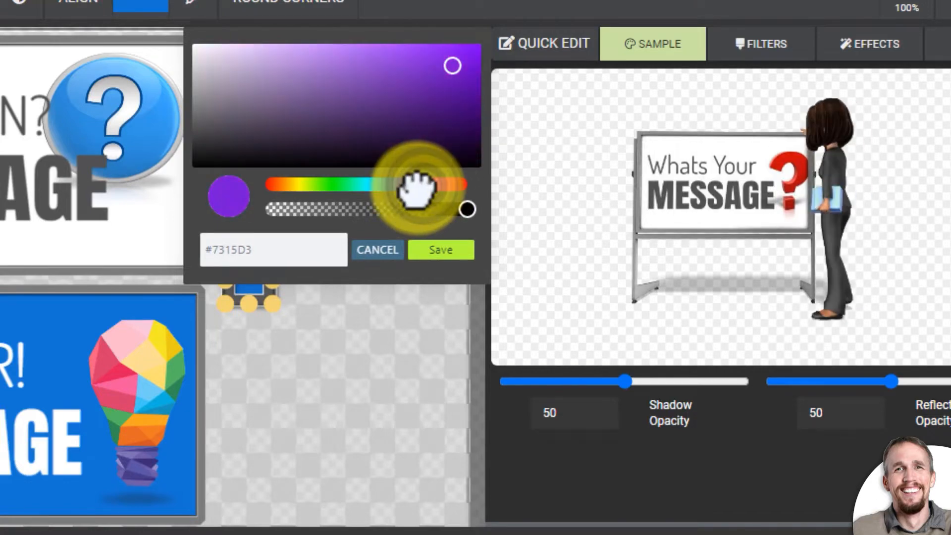
click(456, 85)
click(458, 251)
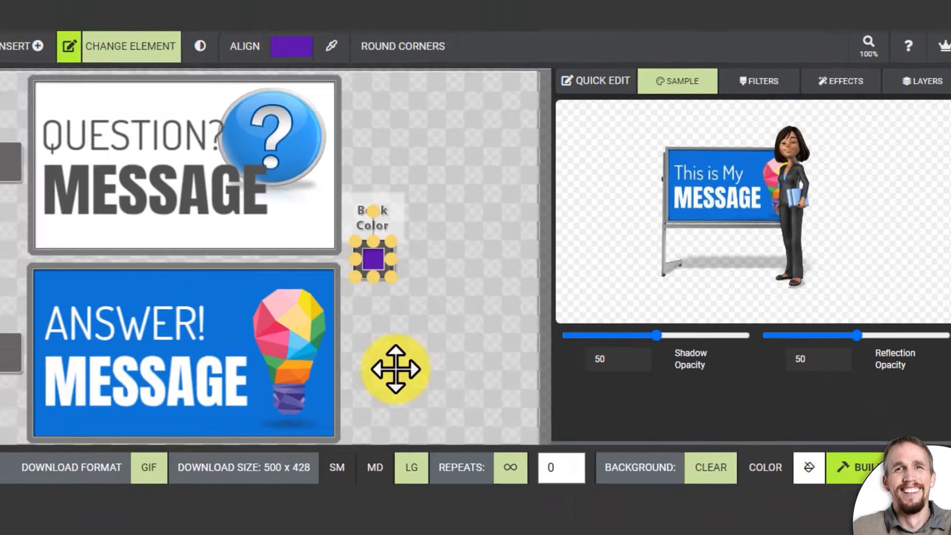
click(396, 370)
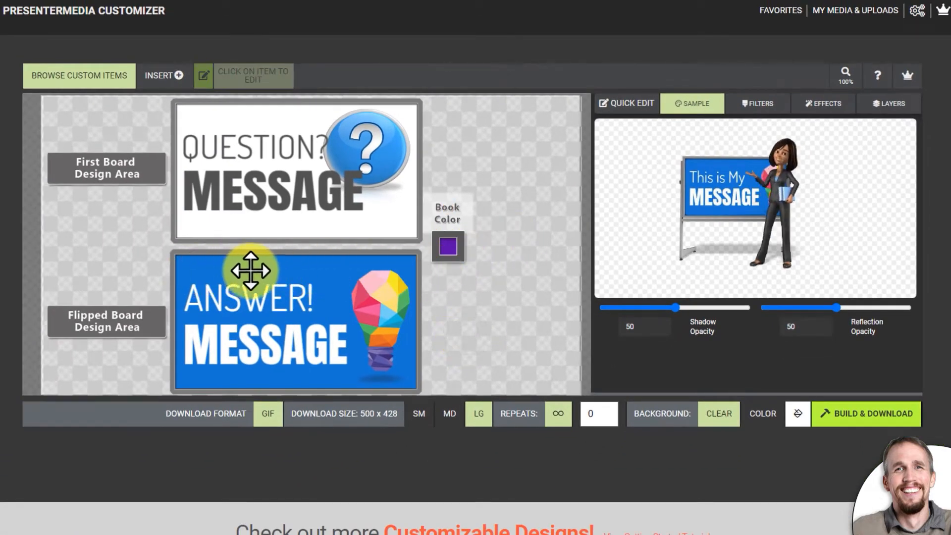
- Change the flipped board's blue background to the saved purple used for the book
click(257, 262)
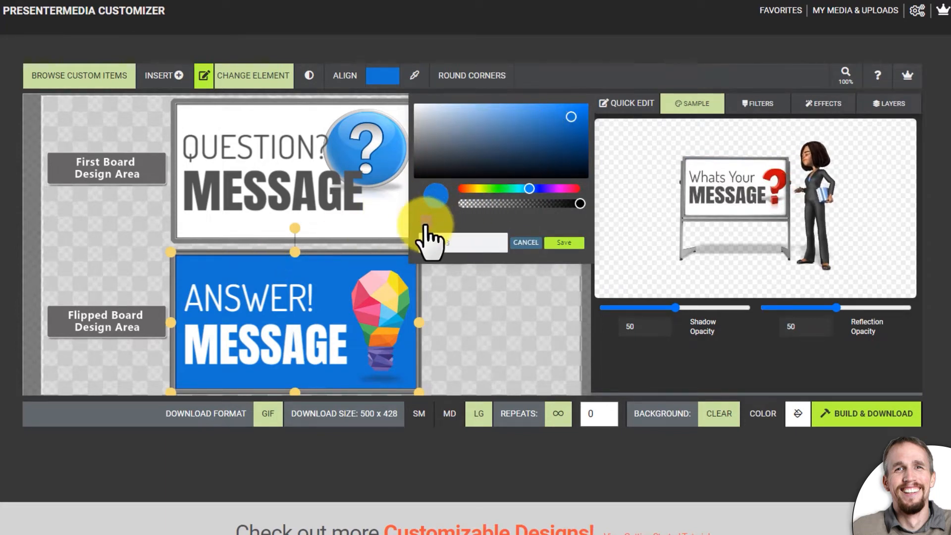
click(444, 321)
click(315, 269)
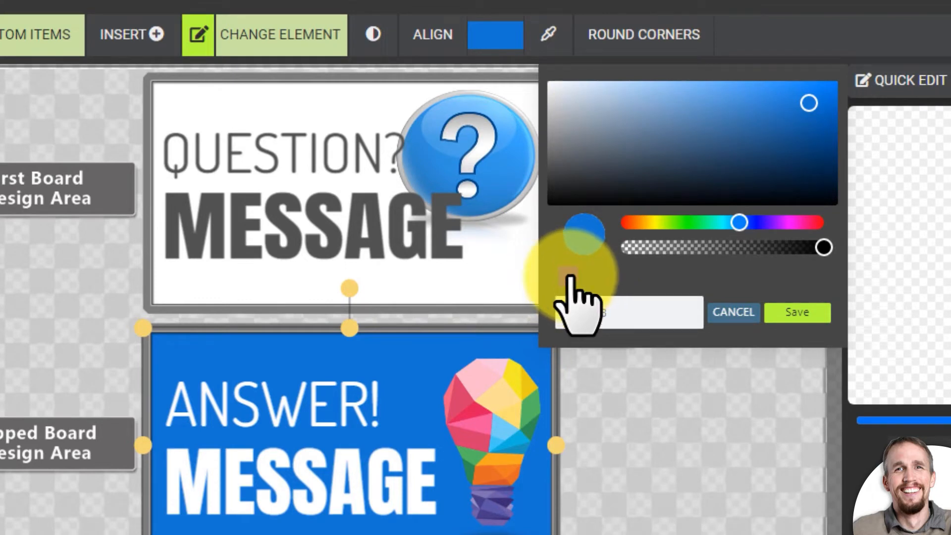
click(569, 276)
click(792, 313)
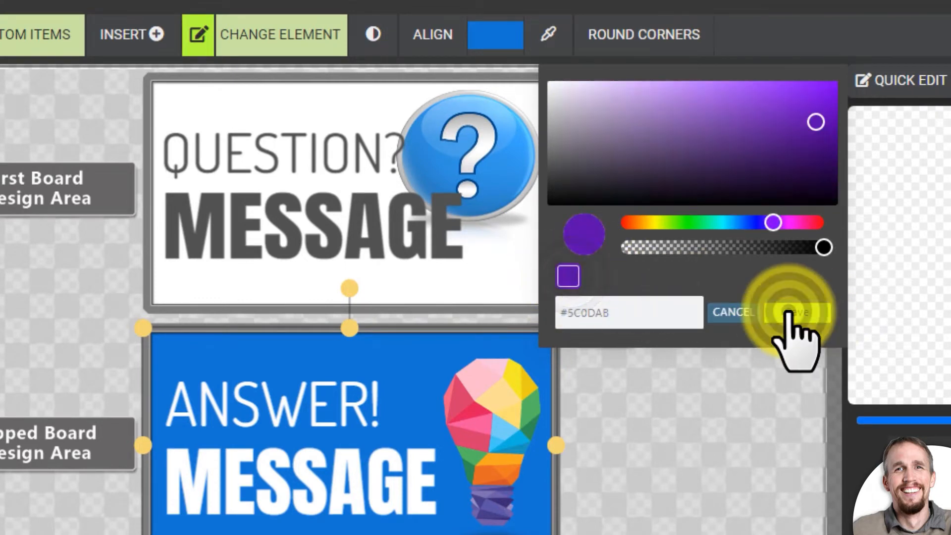
- Narrow the blue question mark button slightly and adjust its position on the first board
click(493, 146)
drag(561, 167, 552, 164)
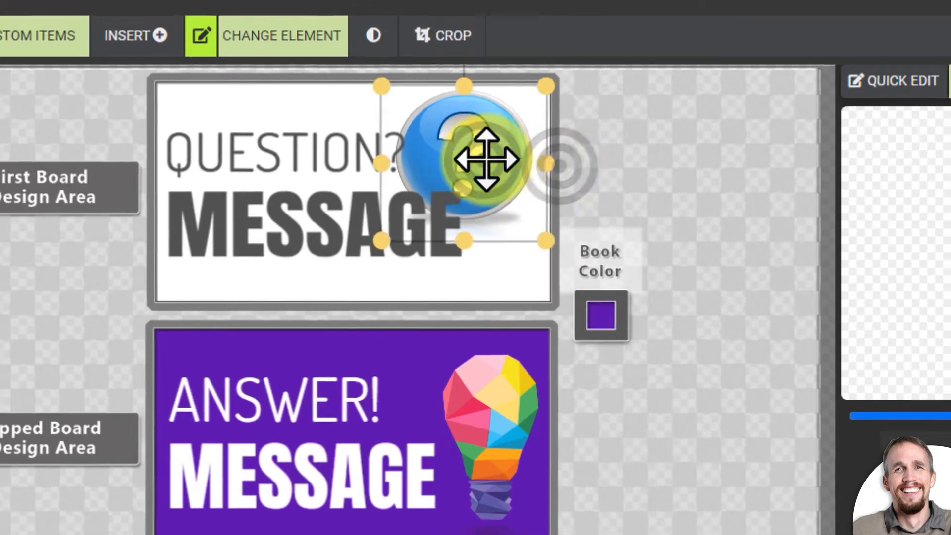
drag(486, 159, 492, 159)
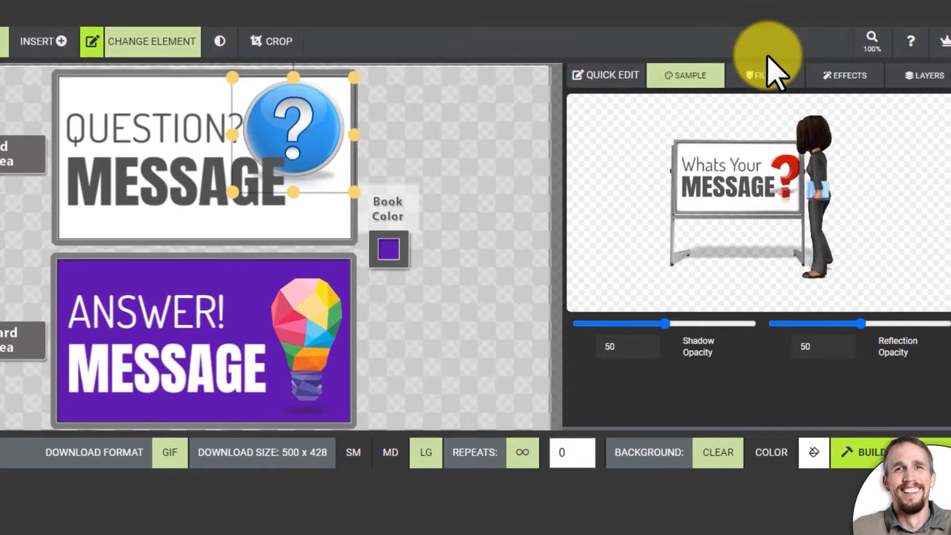
- Recolor the question mark button purple with image filters, setting hue to 0.39 and saturation to 0.34, and keep brightness at 0
click(766, 6)
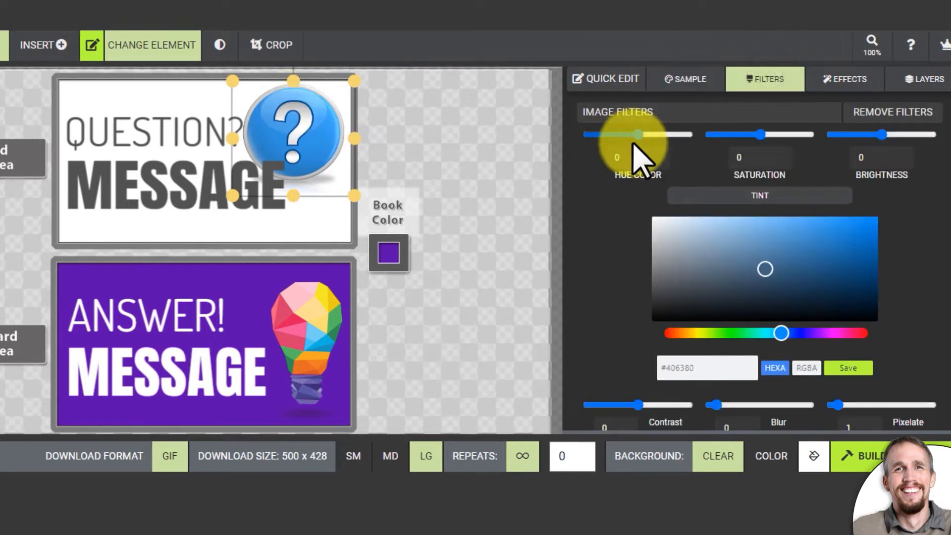
drag(636, 135, 658, 136)
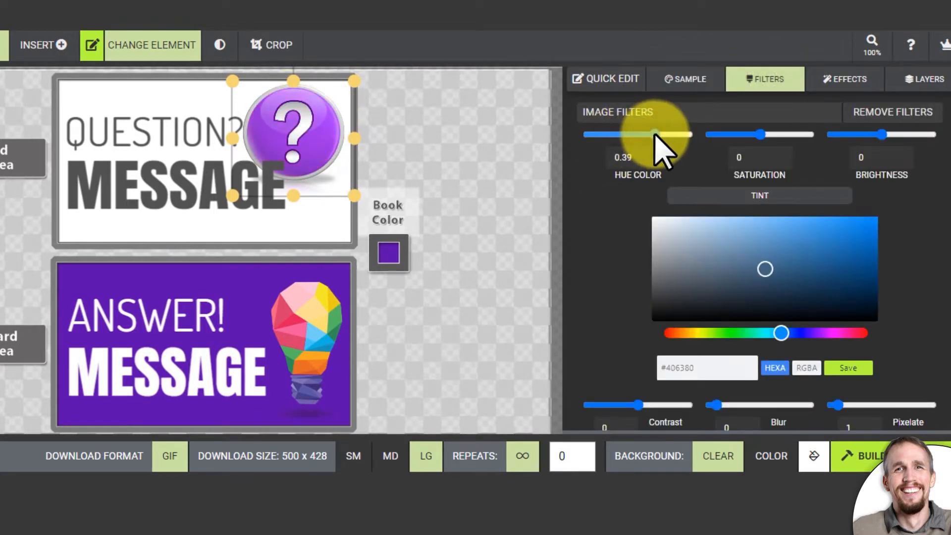
click(758, 135)
drag(765, 136, 775, 138)
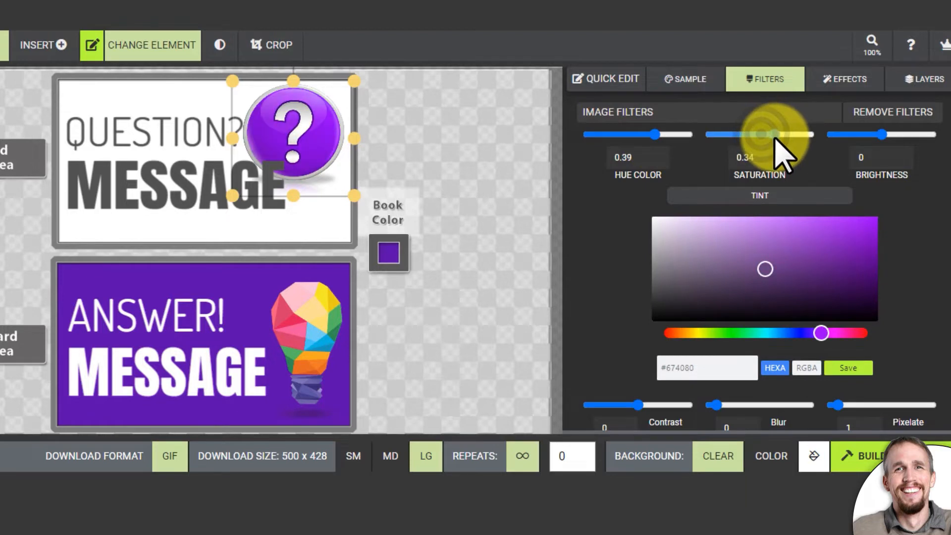
mouse_move(883, 134)
mouse_down()
mouse_move(889, 141)
mouse_move(867, 147)
mouse_move(892, 138)
mouse_move(882, 142)
mouse_up()
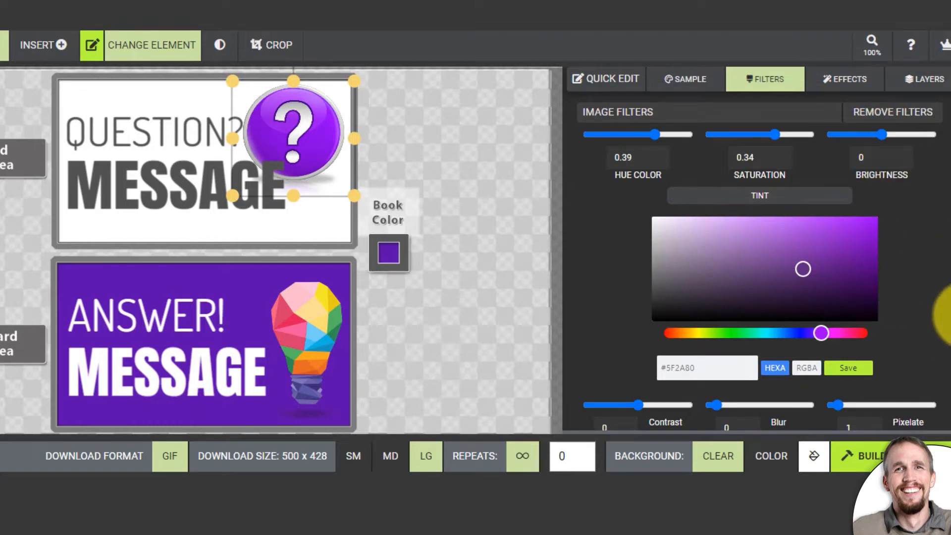
- Try out the pixelate and blur filters on the question mark button, leaving both off, and set its contrast to 0.22
scroll(939, 352, down, 3)
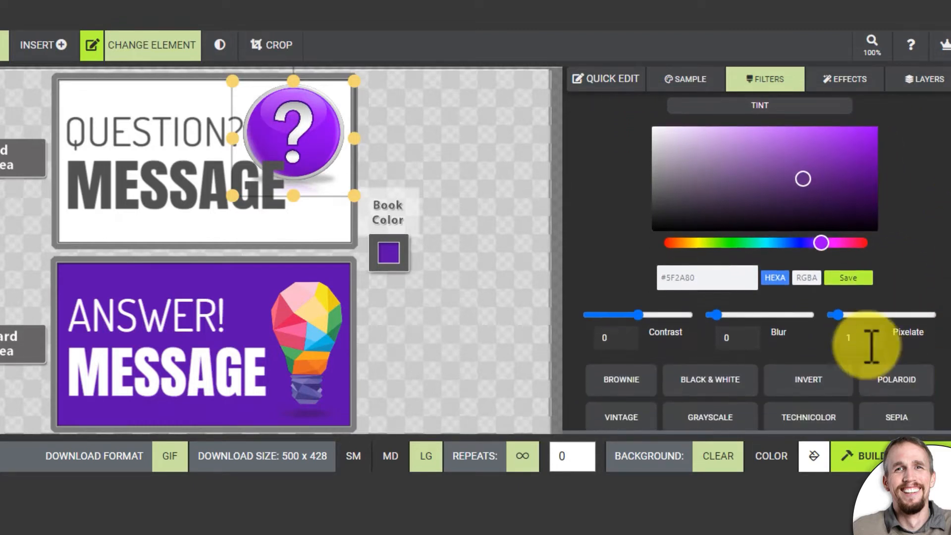
mouse_move(841, 317)
mouse_down()
mouse_move(878, 315)
mouse_move(824, 319)
mouse_up()
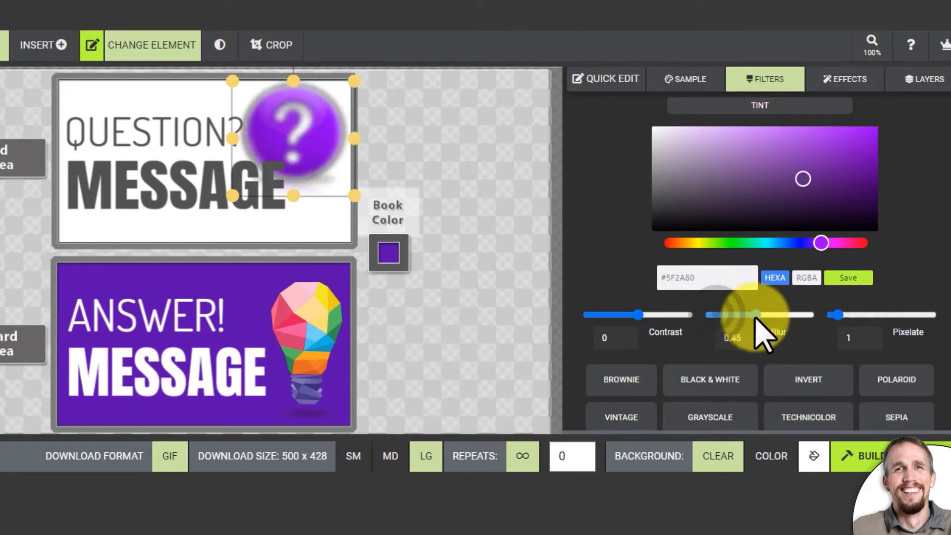
drag(639, 317, 649, 320)
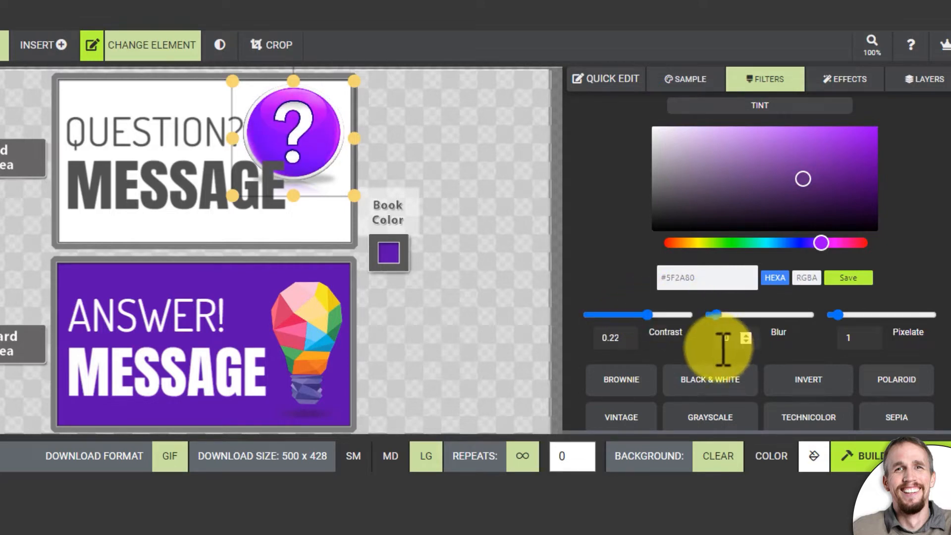
- Try out preset filters such as Black & White, Brownie, Invert and Technicolor on the question mark button, and turn them all off
scroll(722, 343, down, 1)
click(693, 372)
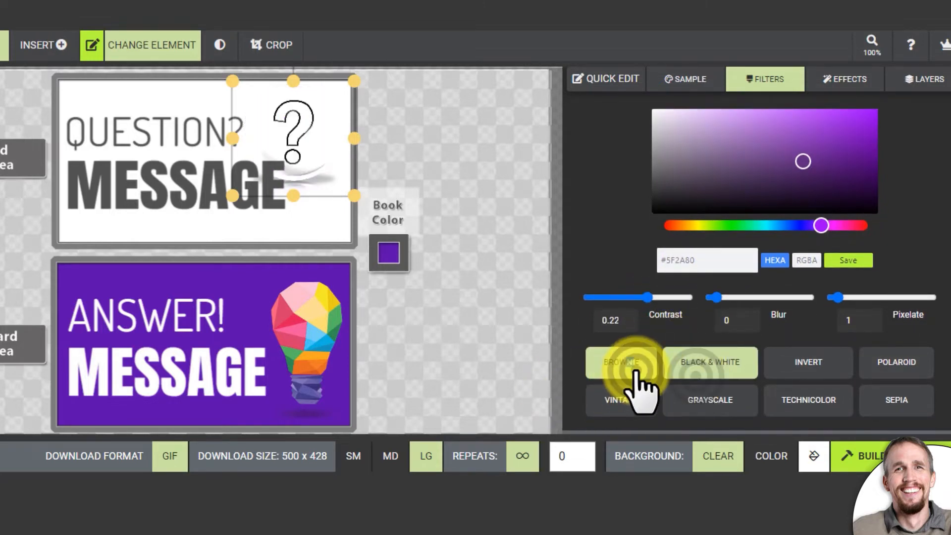
click(632, 369)
click(812, 366)
click(691, 372)
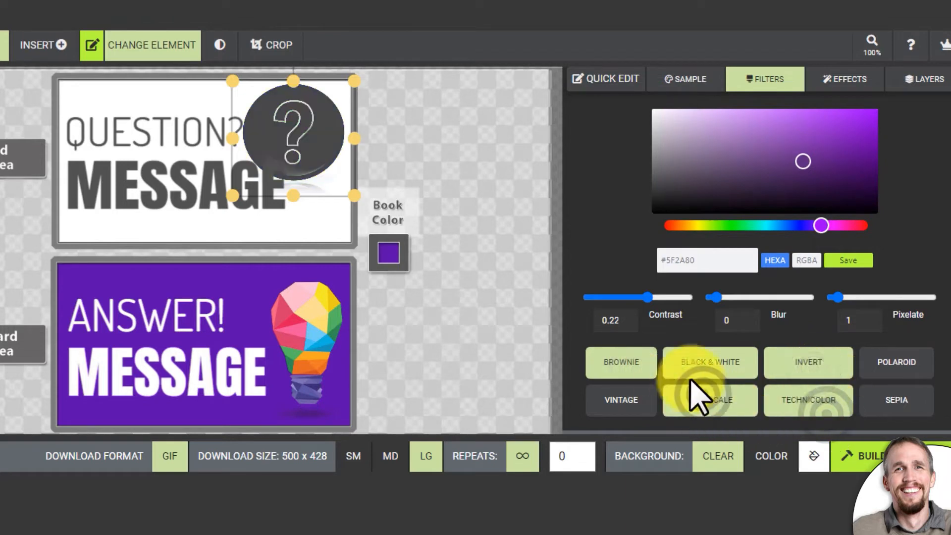
click(807, 367)
click(796, 382)
click(732, 379)
click(622, 370)
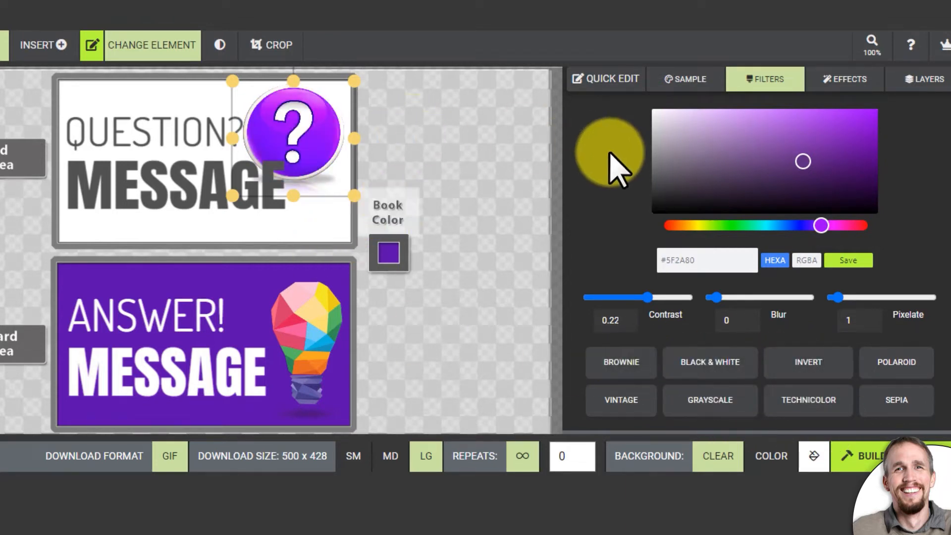
scroll(942, 208, up, 3)
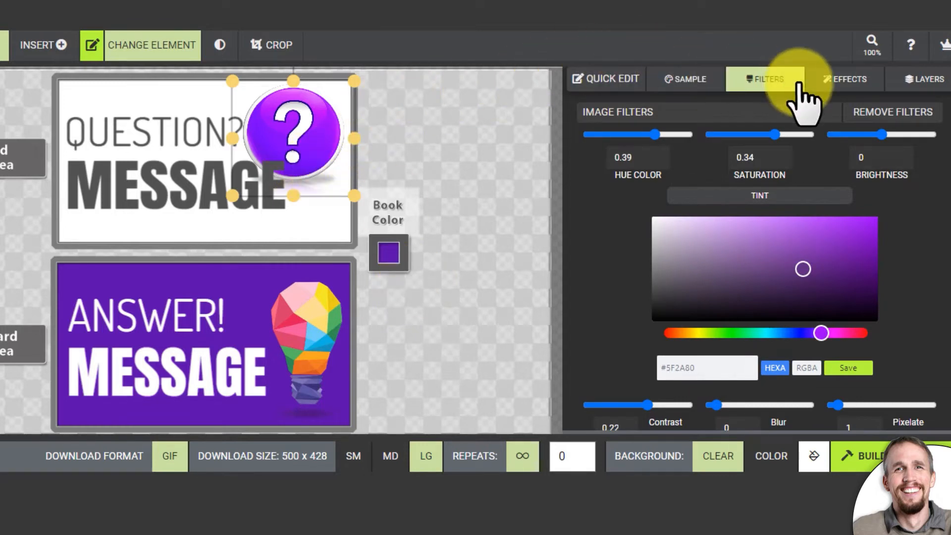
- Set the question mark button's hue to 0.4 and the light bulb's hue to -0.06 with the image filters
mouse_move(657, 134)
mouse_down()
mouse_move(641, 141)
mouse_move(657, 140)
mouse_up()
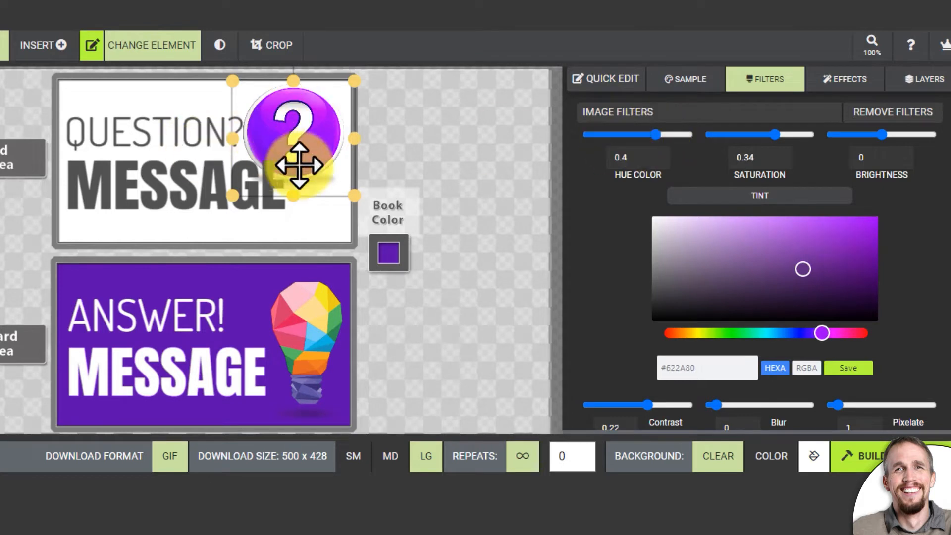
click(323, 325)
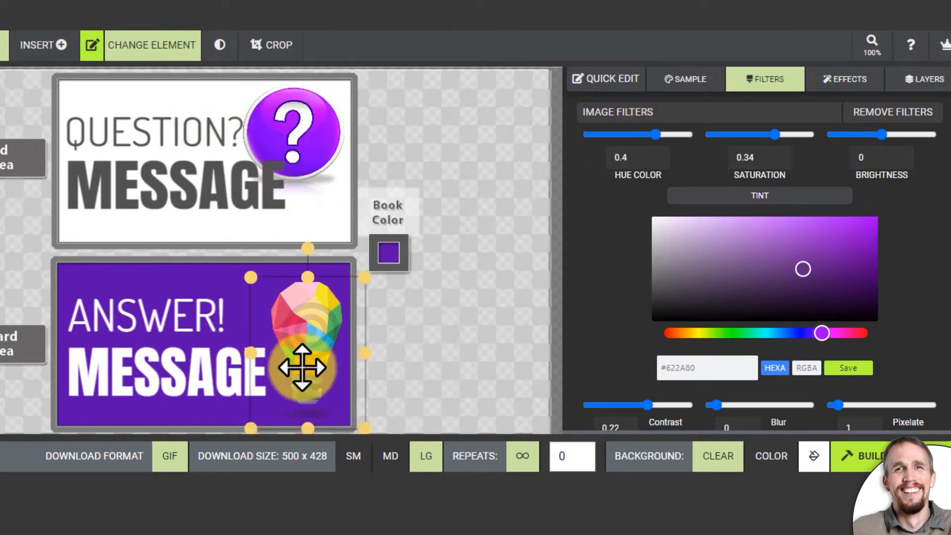
drag(655, 135, 636, 141)
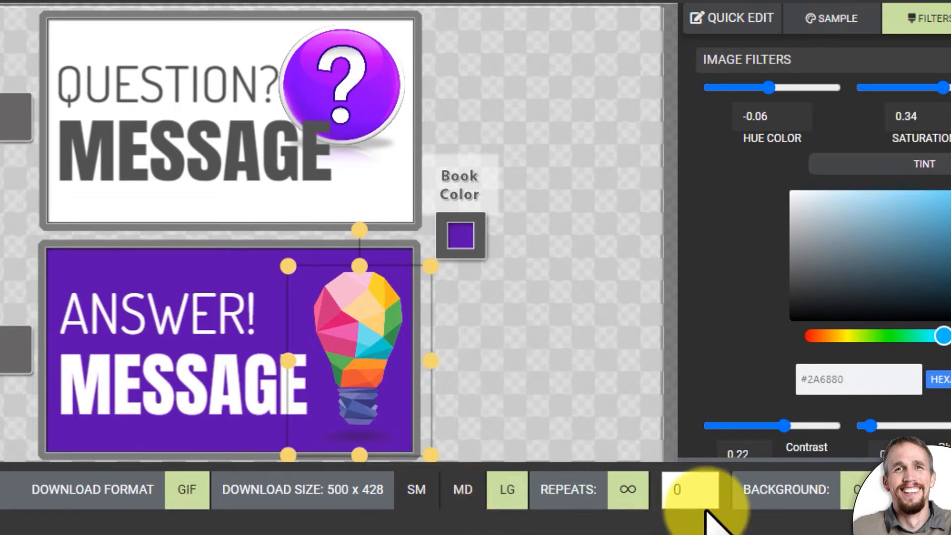
- Replace the infinite GIF loop with a repeat count of 1 and preview the sample animation
click(632, 491)
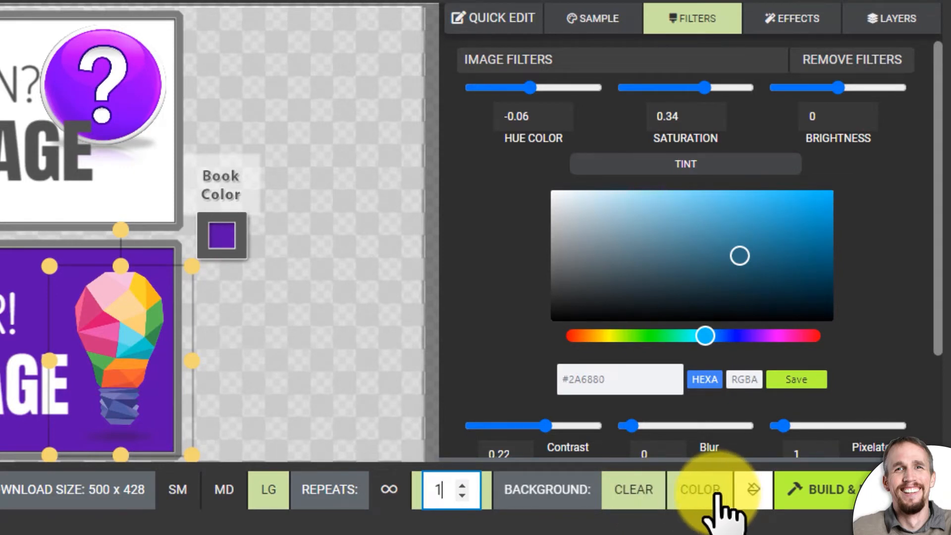
click(593, 25)
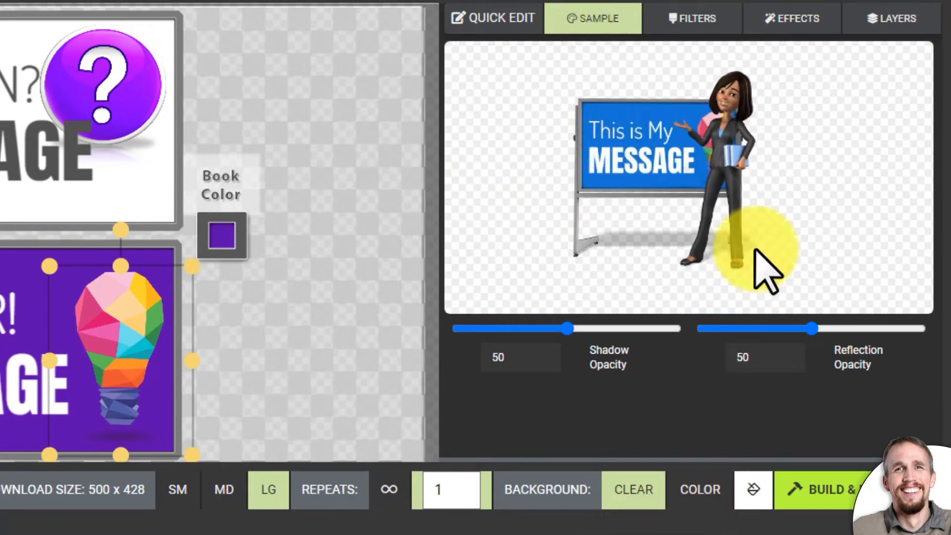
scroll(758, 248, down, 2)
scroll(737, 171, up, 2)
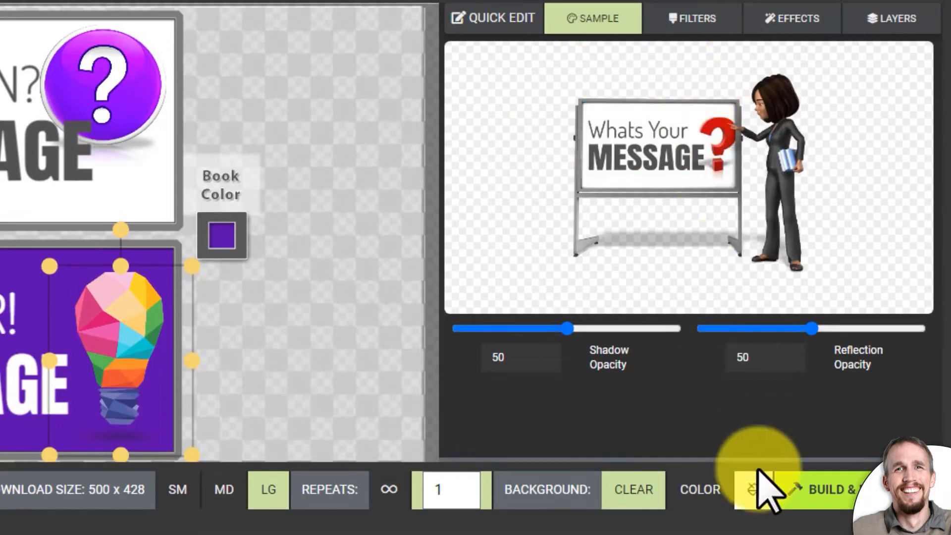
scroll(764, 484, down, 2)
scroll(743, 509, up, 2)
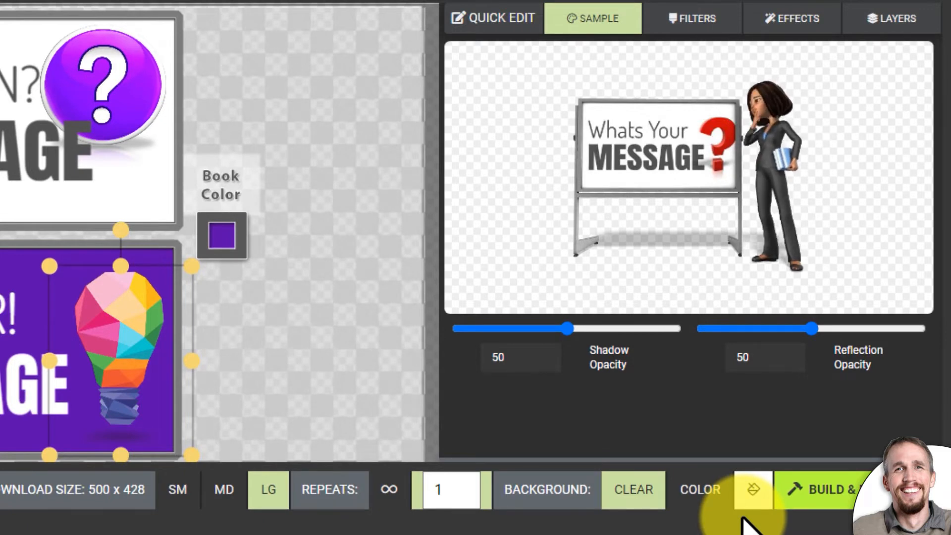
- Give the animation a solid light purple background and build it for download
click(679, 495)
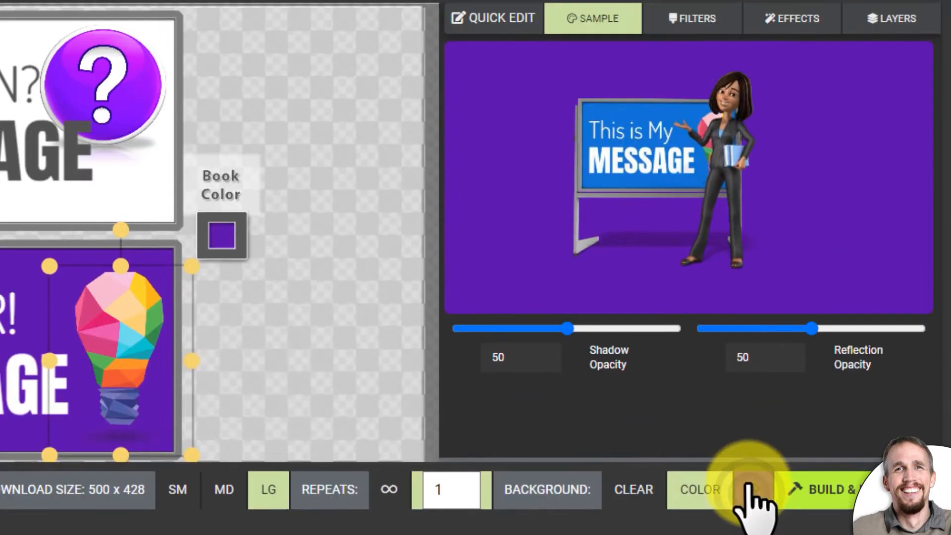
click(749, 490)
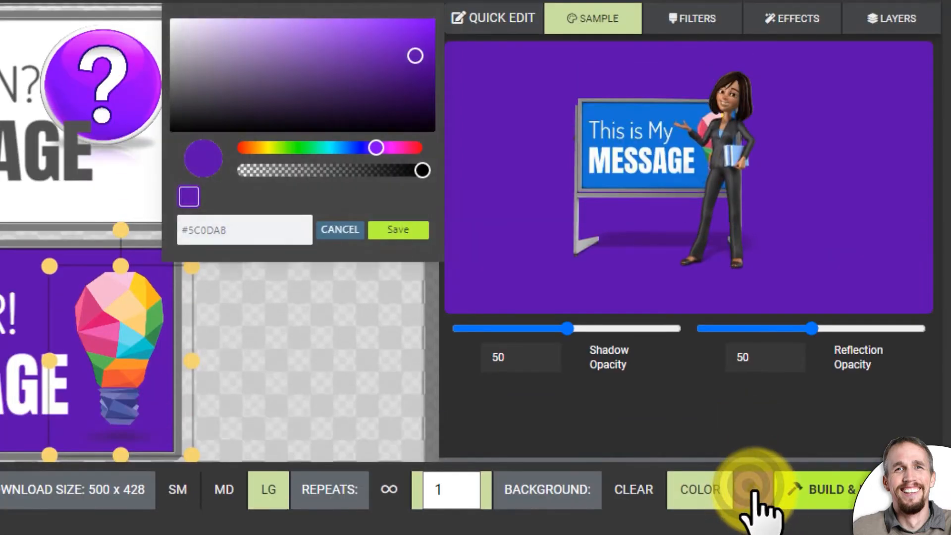
drag(361, 19, 294, 42)
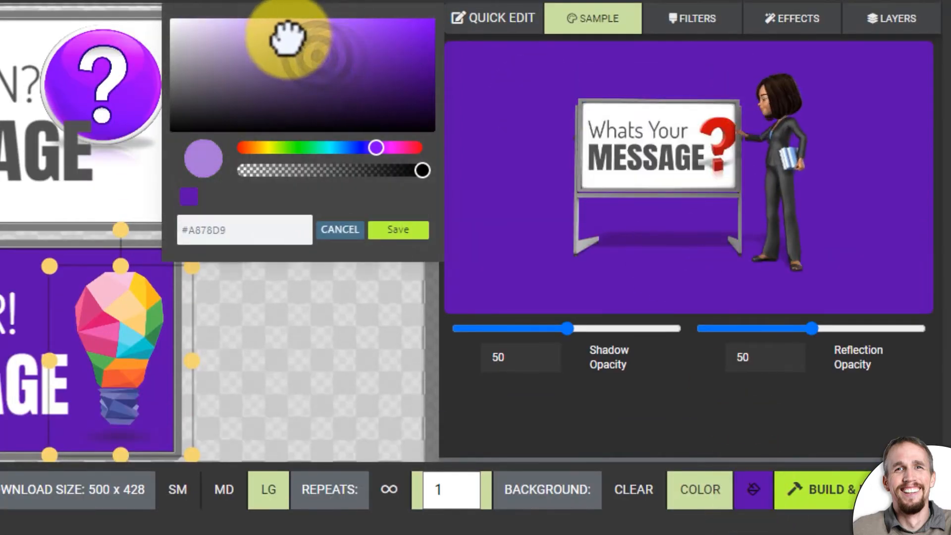
click(392, 230)
click(843, 493)
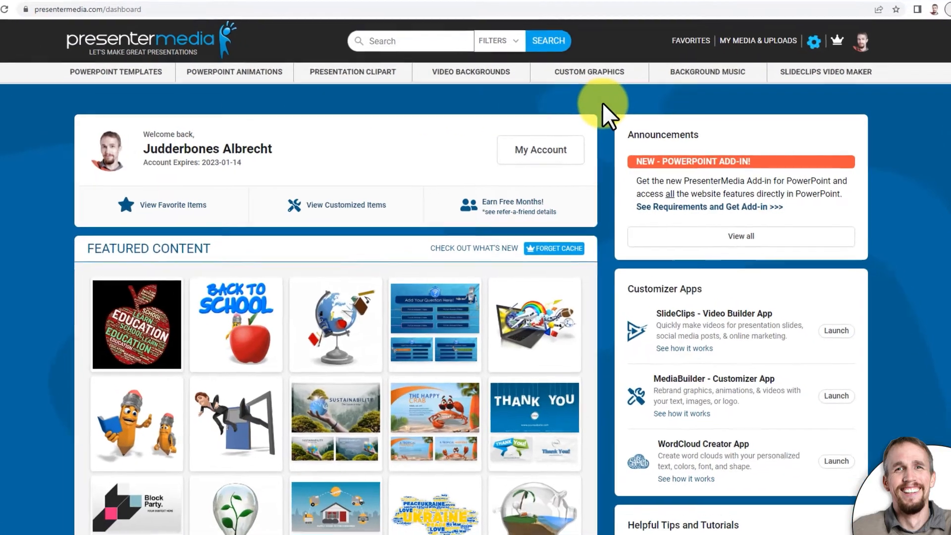
- Browse the customizable animations and open the Rotating Custom Dice item for customizing its text and colors
mouse_move(592, 76)
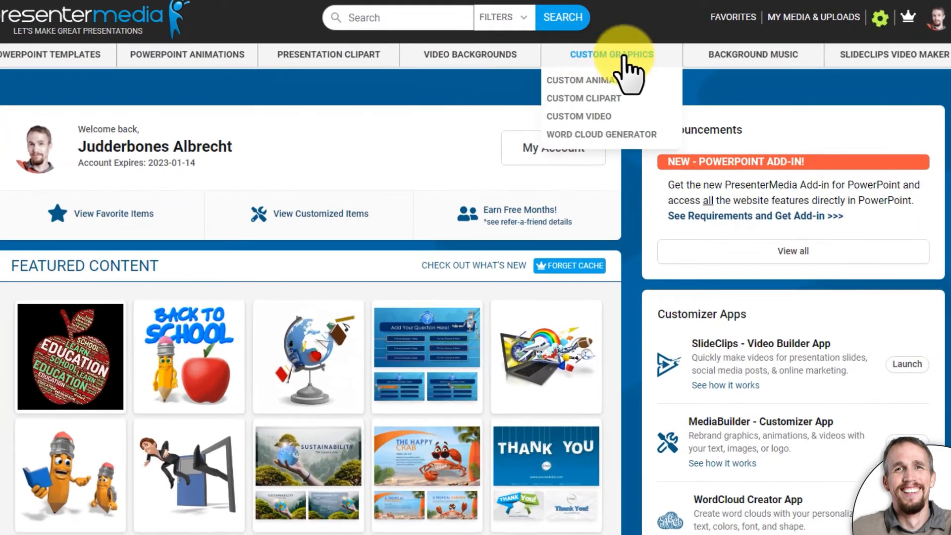
click(573, 81)
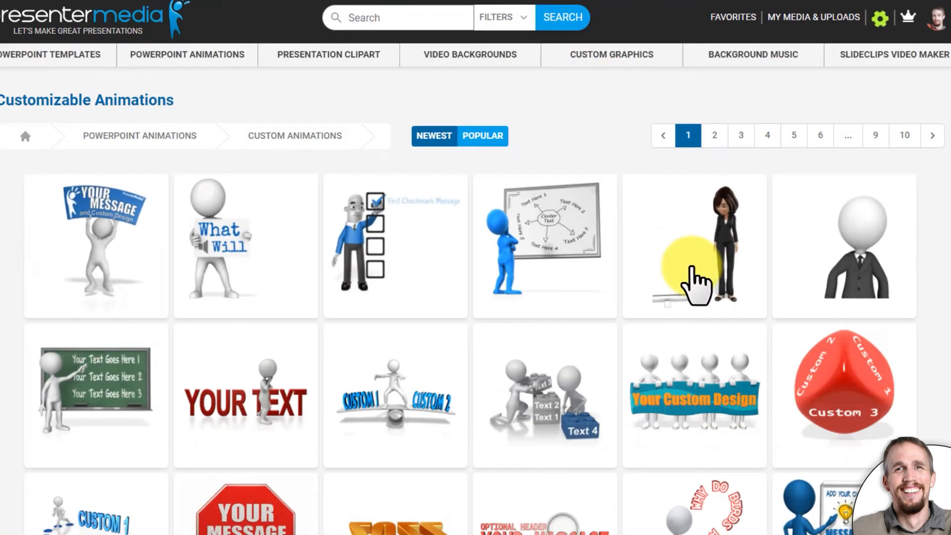
scroll(781, 397, down, 1)
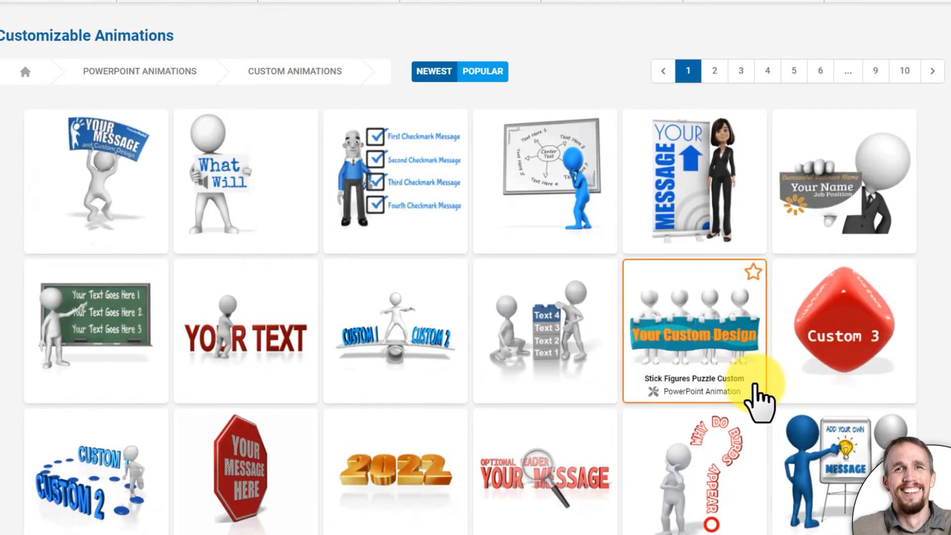
scroll(758, 407, down, 4)
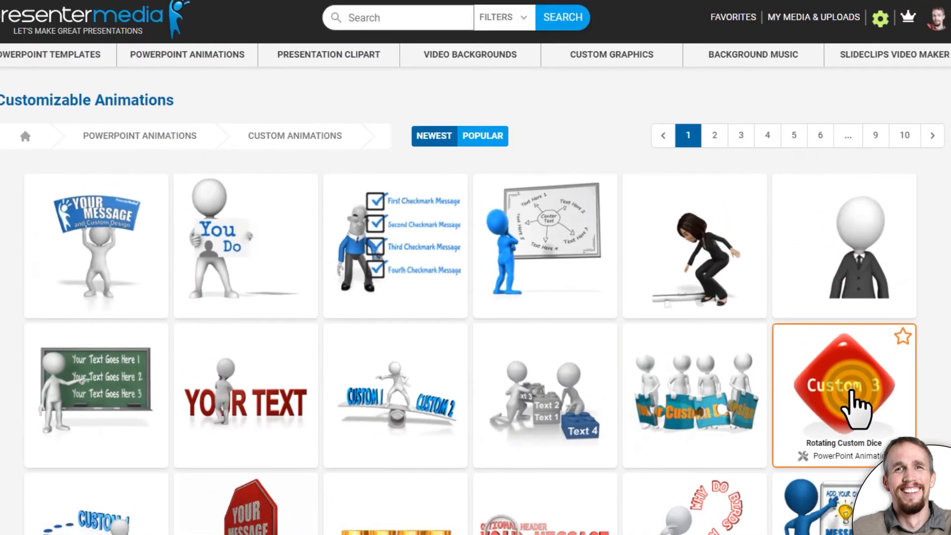
click(848, 149)
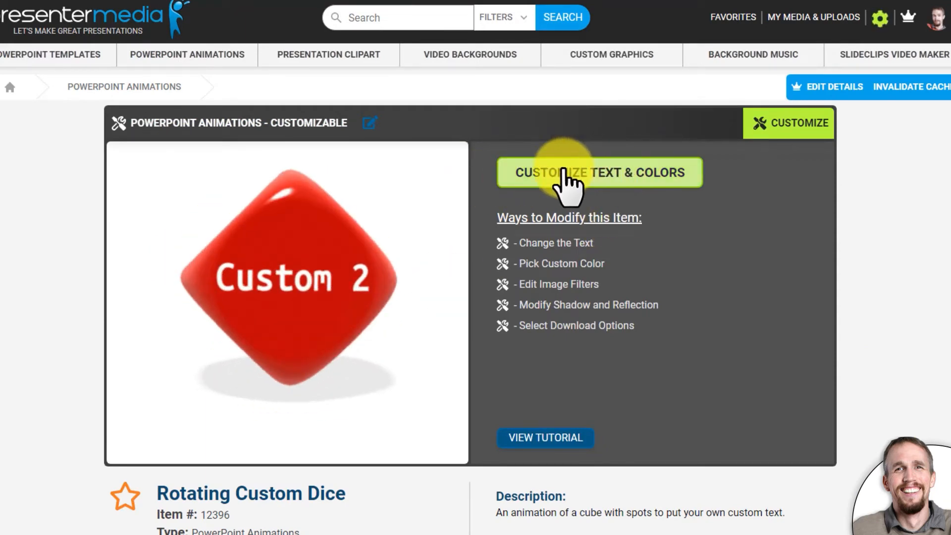
click(673, 174)
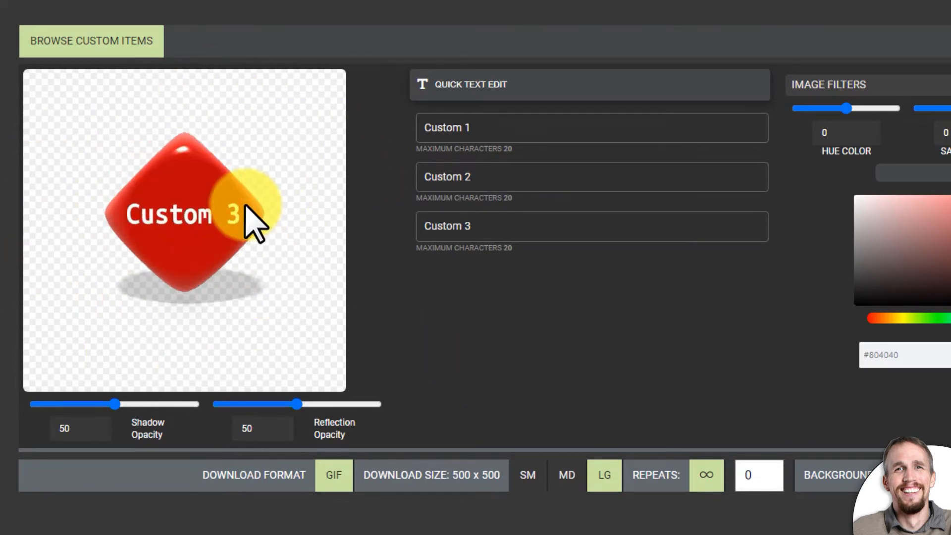
- Replace the dice's three custom texts with "Good", "Bad" and "?"
click(510, 122)
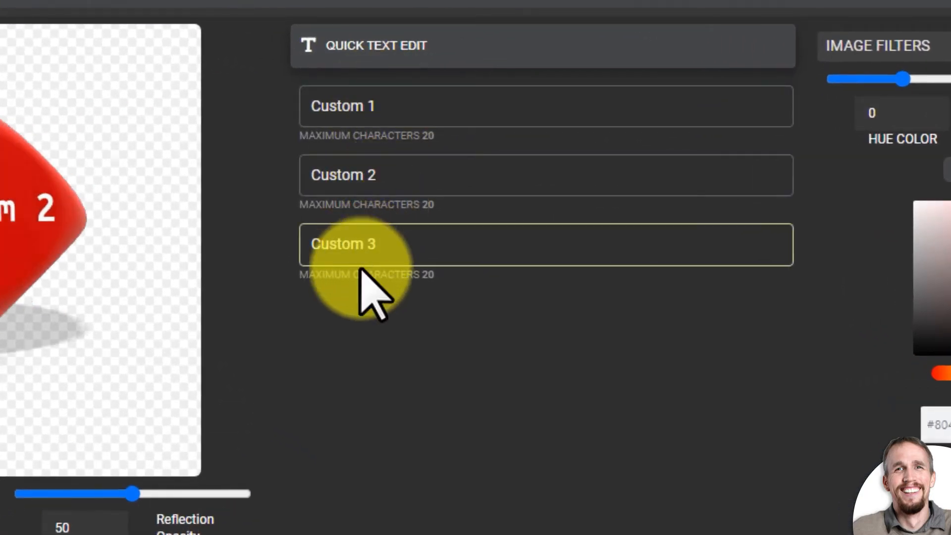
click(425, 106)
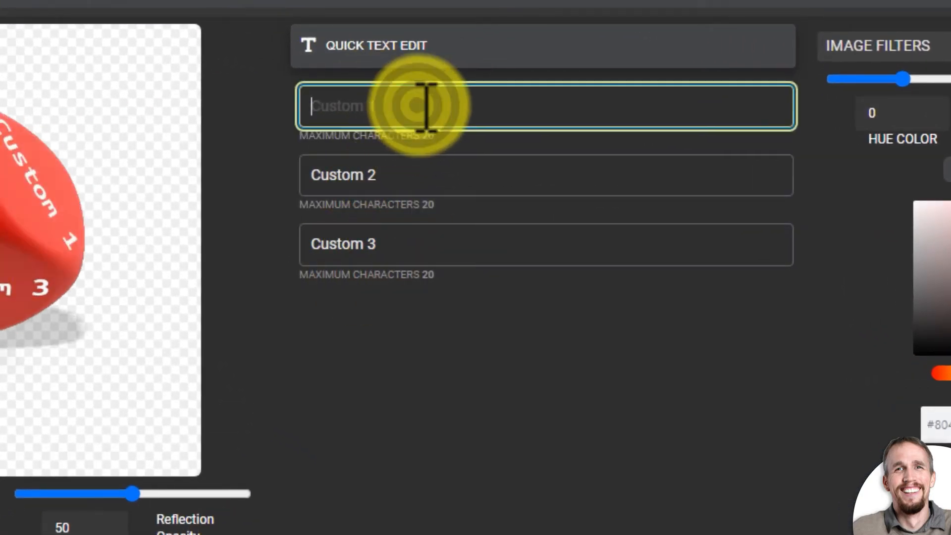
text(Good)
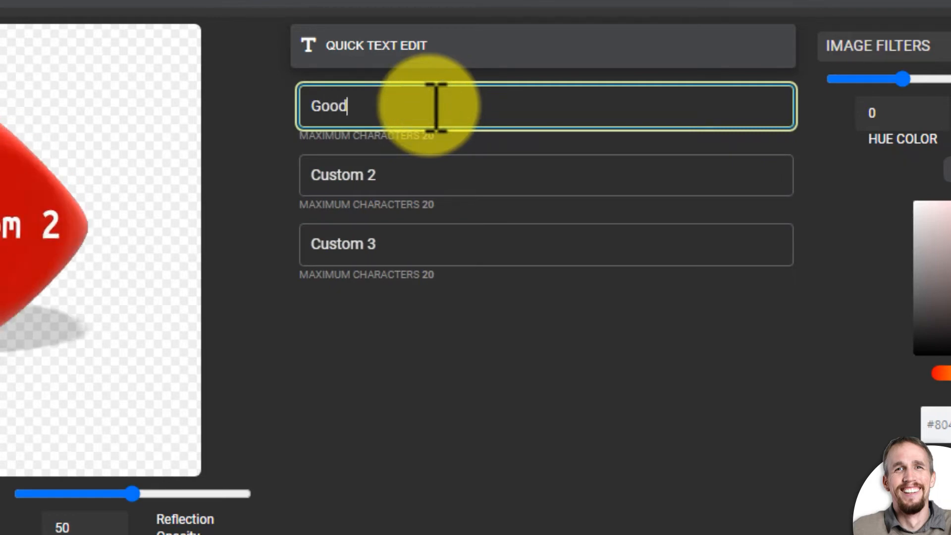
key(Tab)
text(Ba)
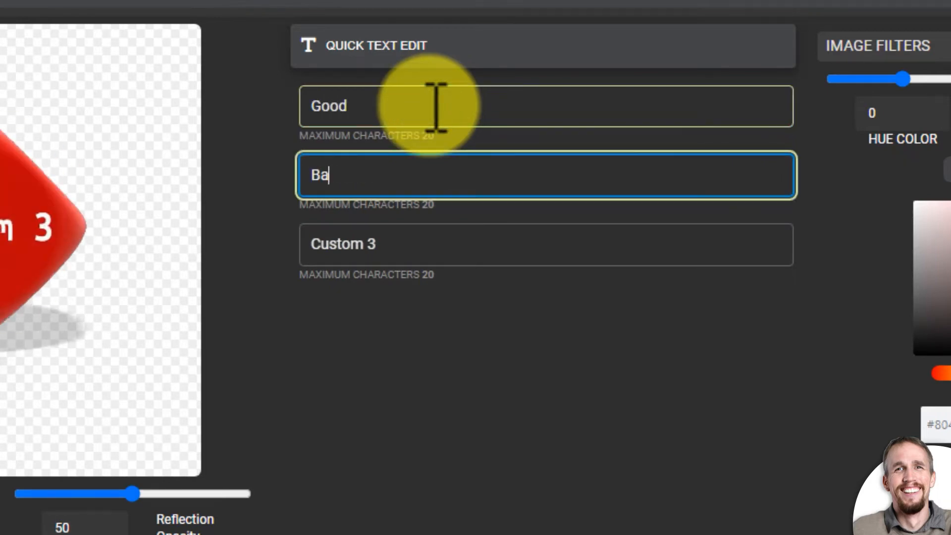
text(d)
key(Tab)
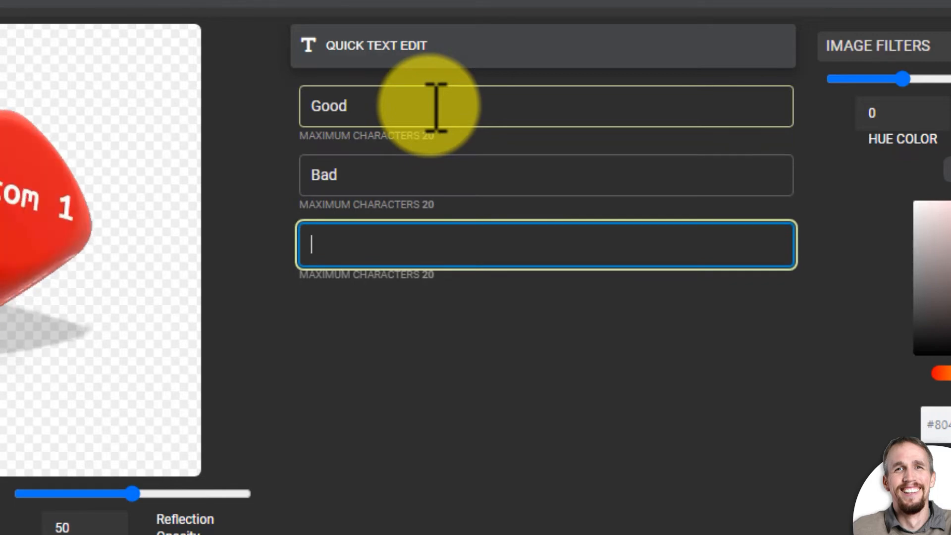
text(?)
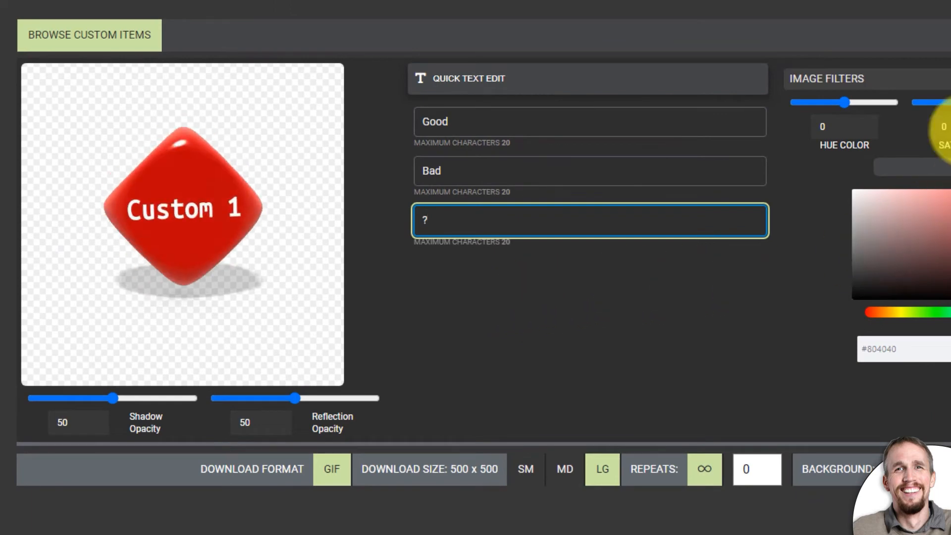
- Set the dice's shadow opacity to 61 and reflection opacity to 49, and make it green with a hue of 0.67
drag(119, 399, 182, 404)
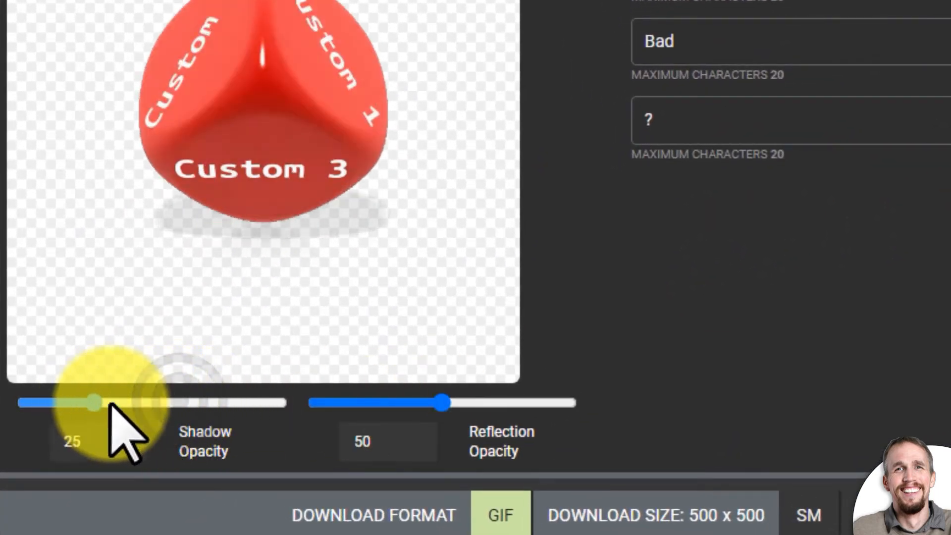
drag(446, 403, 408, 400)
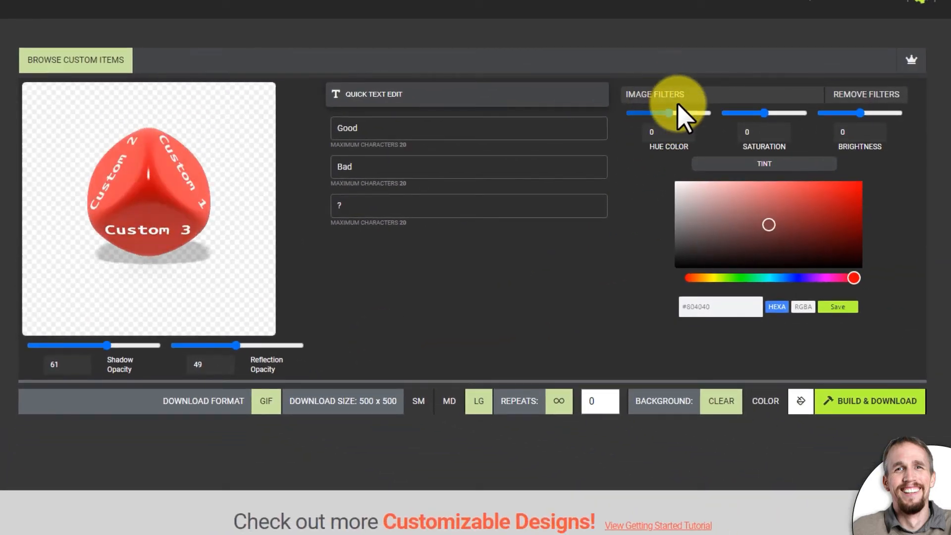
drag(668, 112, 690, 118)
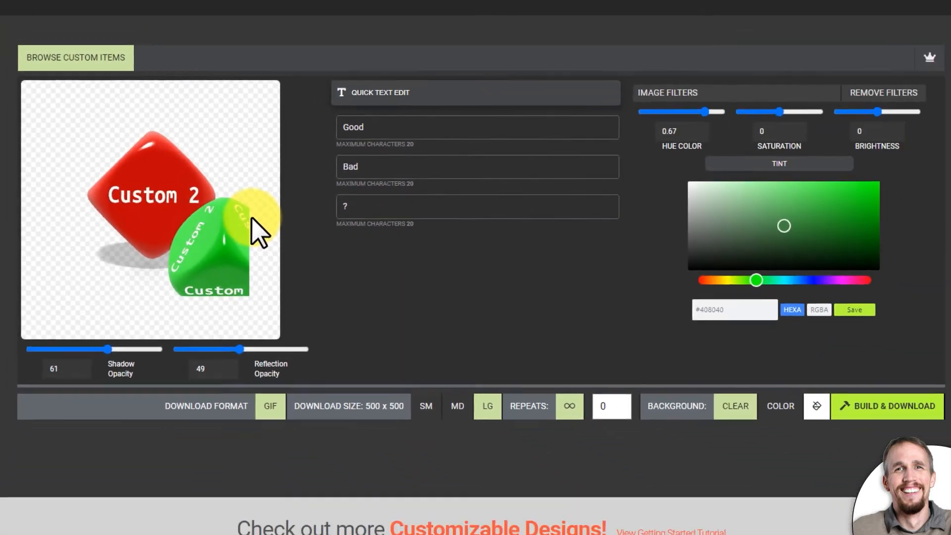
click(317, 262)
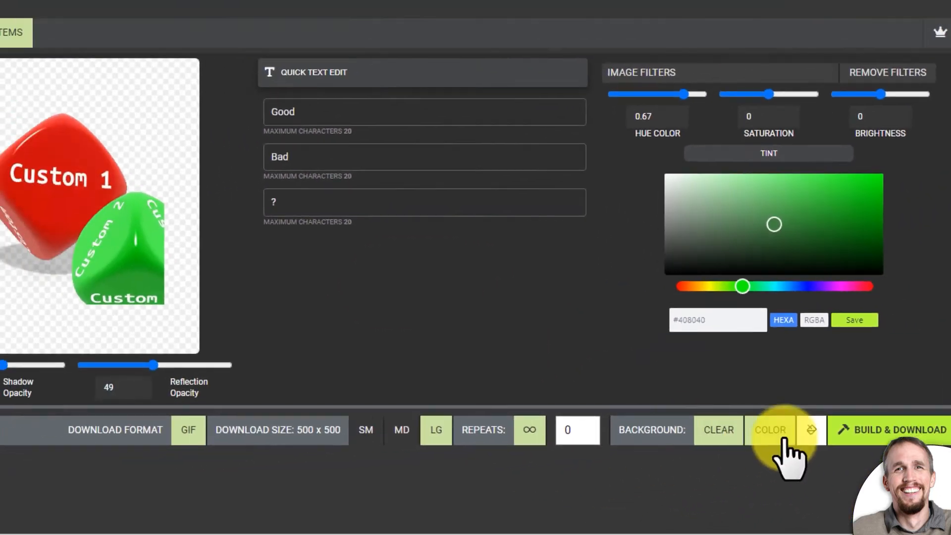
- Set the dice animation's background to solid light gray #C6C6C6 and build it for download
click(703, 451)
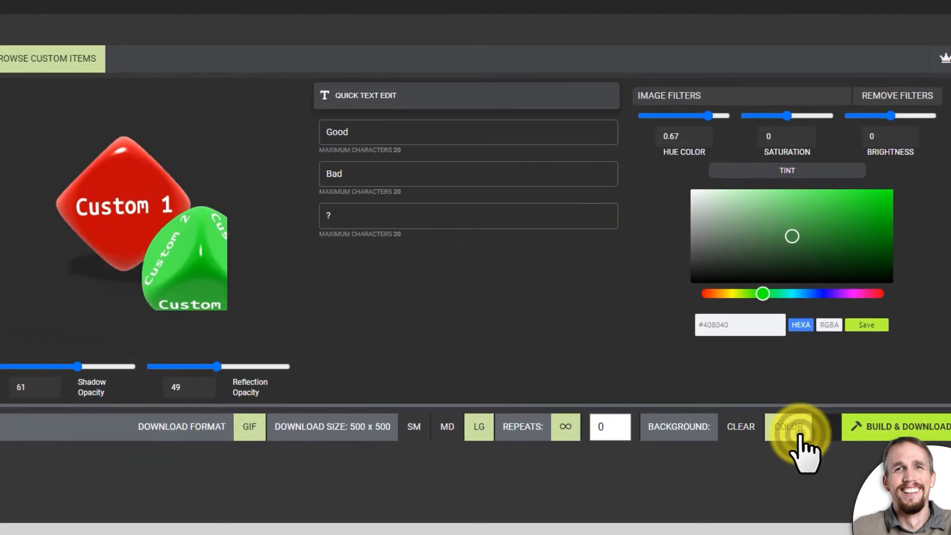
click(828, 427)
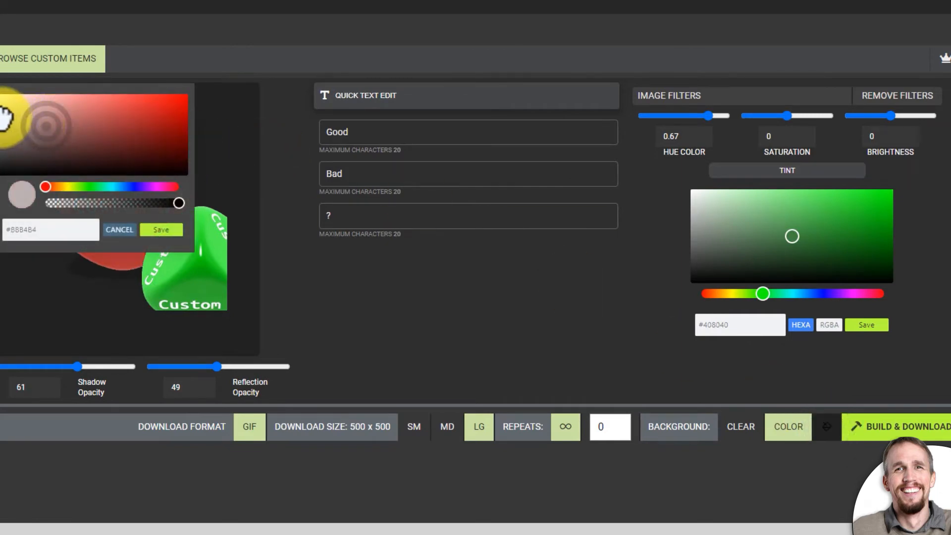
click(151, 229)
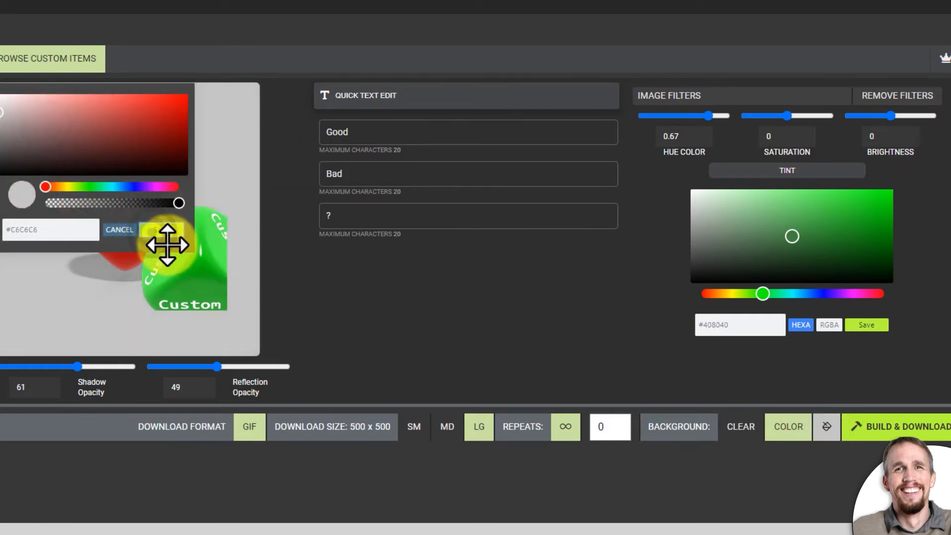
click(120, 231)
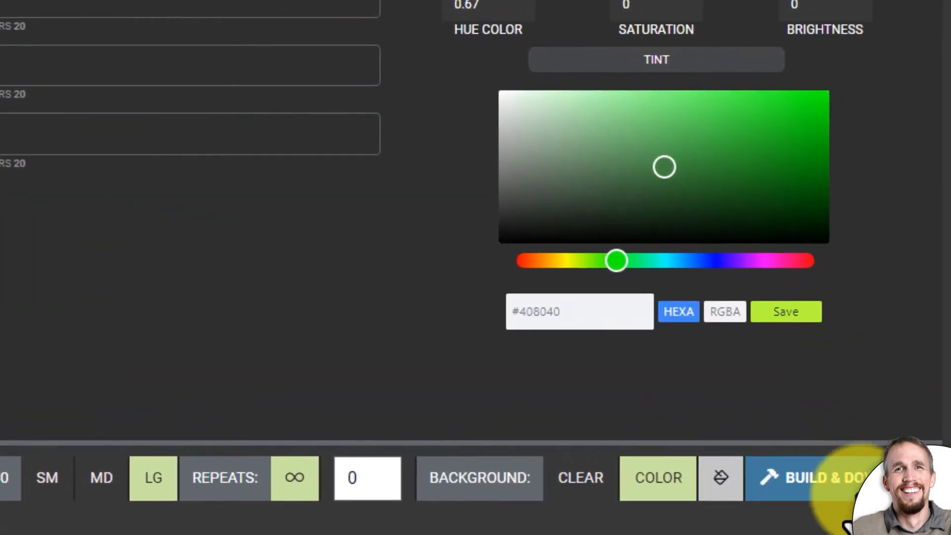
click(905, 425)
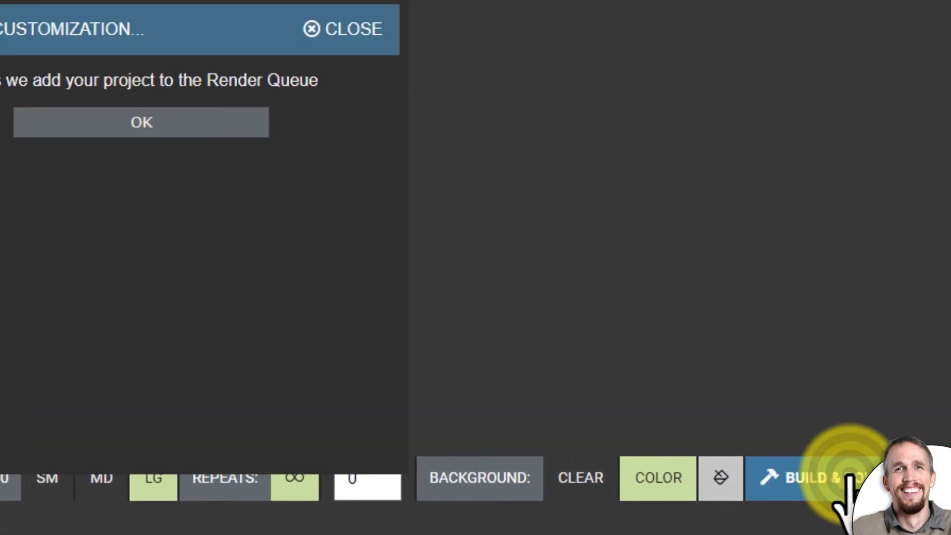
- Dismiss the render notice, open the customized media list, and preview the rendered Talia Present Chalkboard Sign Spin animation
click(141, 156)
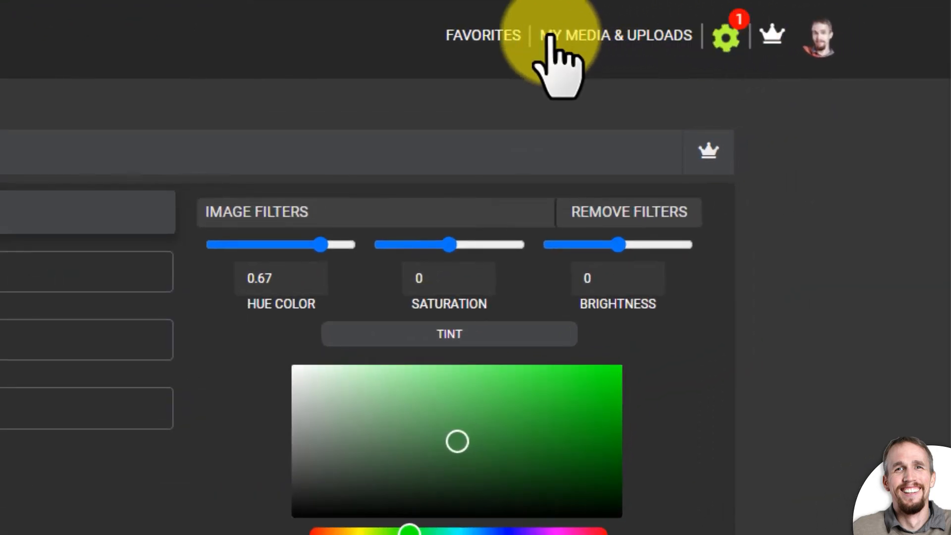
click(637, 32)
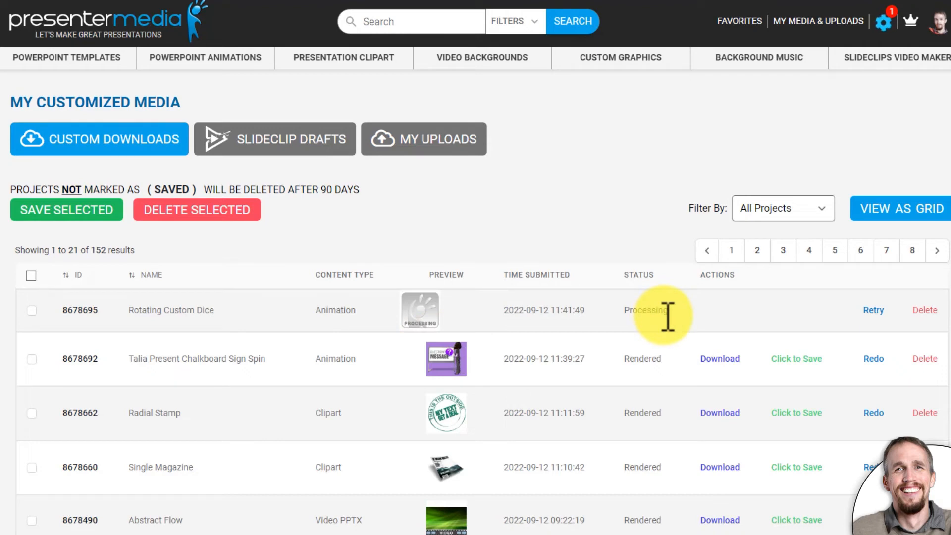
mouse_move(463, 384)
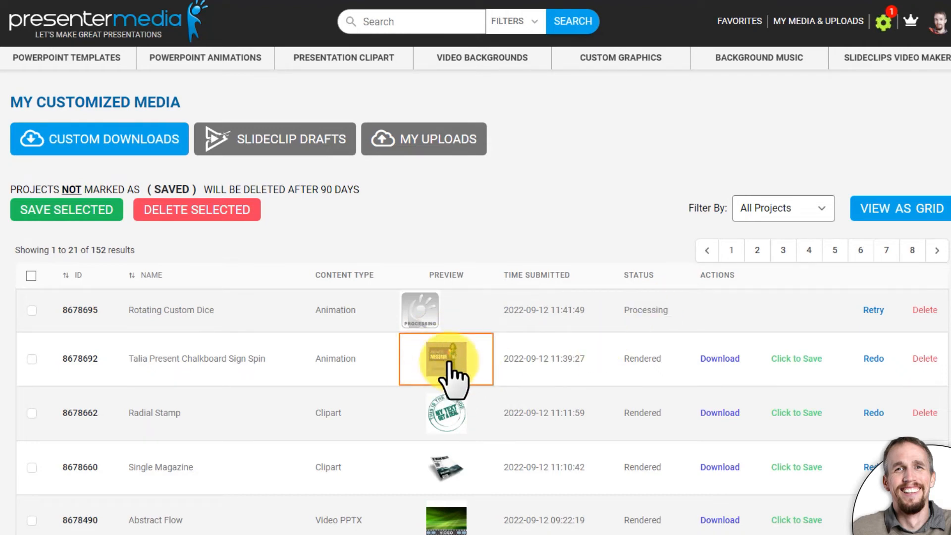
click(448, 366)
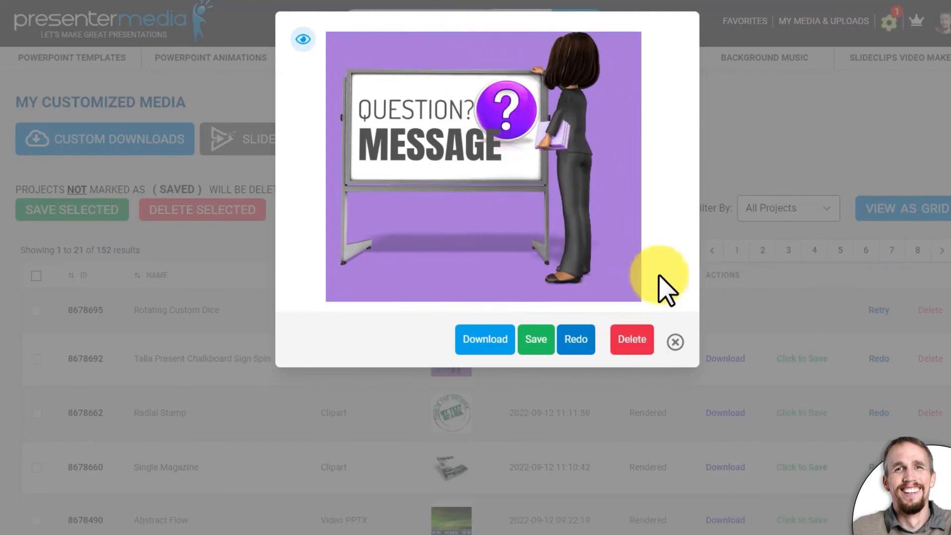
click(684, 342)
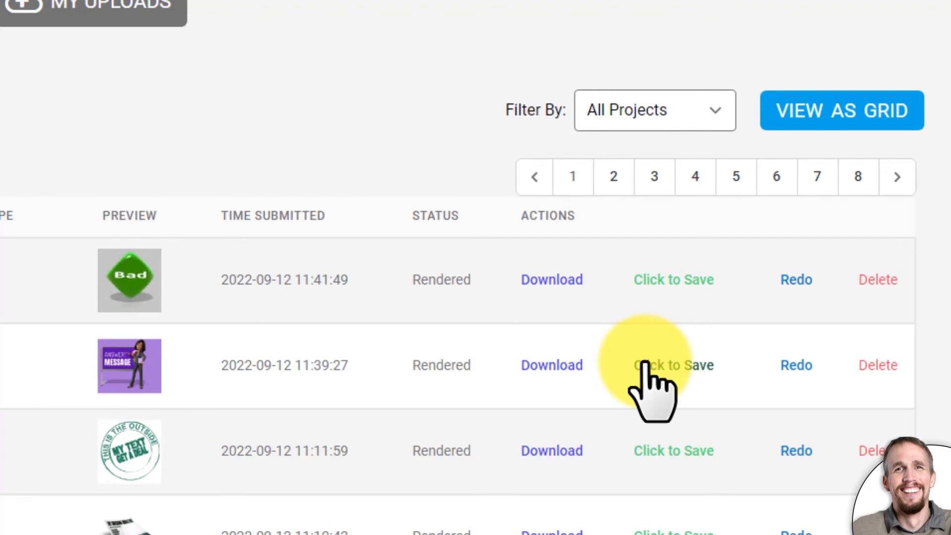
- Download the Talia Present Chalkboard Sign Spin and Rotating Custom Dice animations as GIF files to the Downloads folder
click(664, 375)
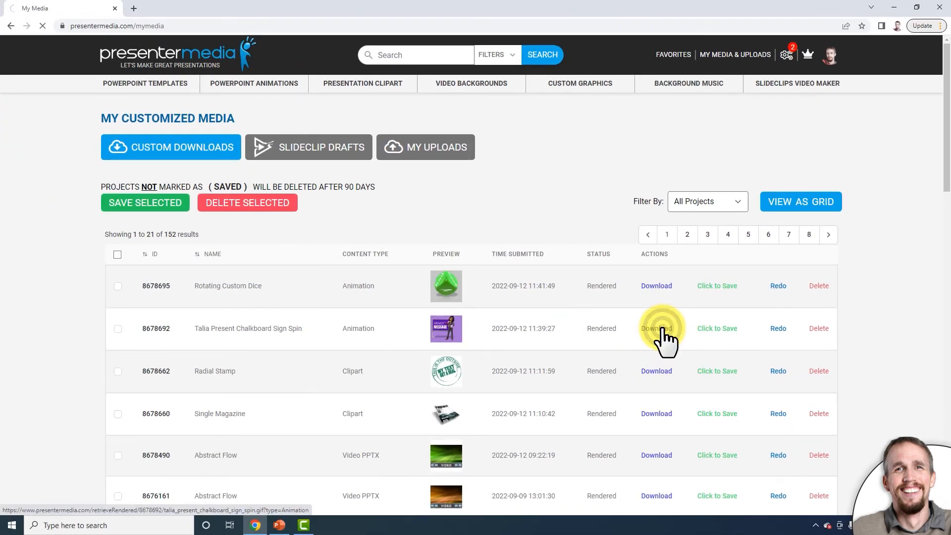
click(663, 331)
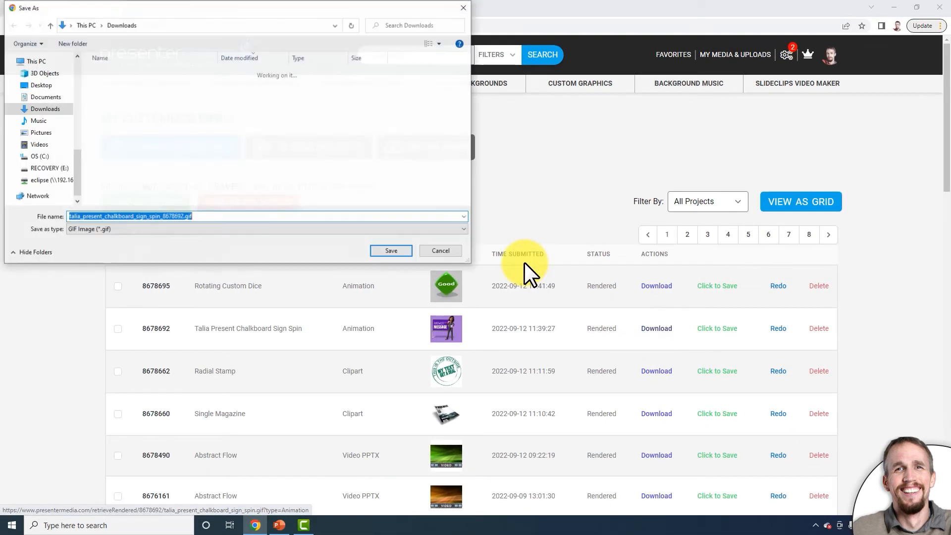
click(392, 252)
click(649, 287)
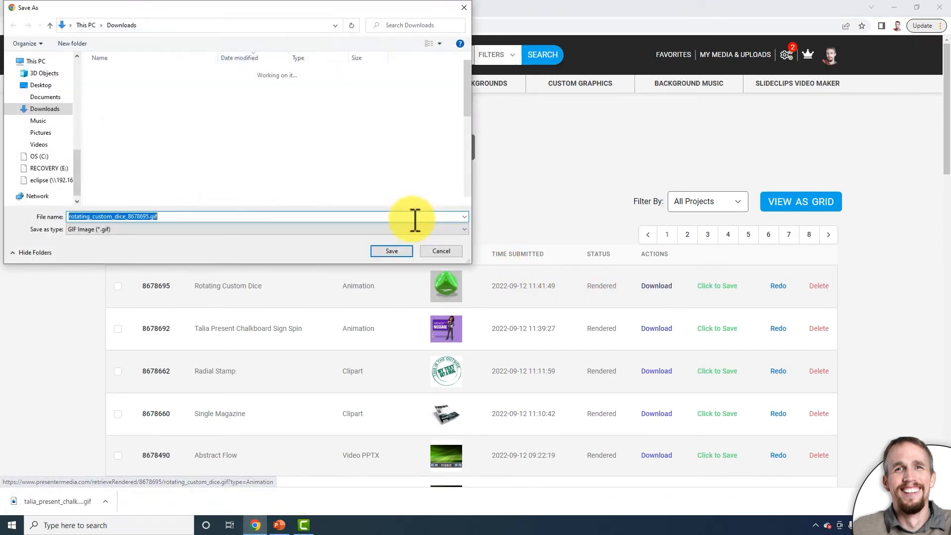
click(404, 251)
- Switch to PowerPoint and insert the picture talia_present_chalkboard_sign_spin_8678692.gif from the Downloads folder into the slide
click(279, 525)
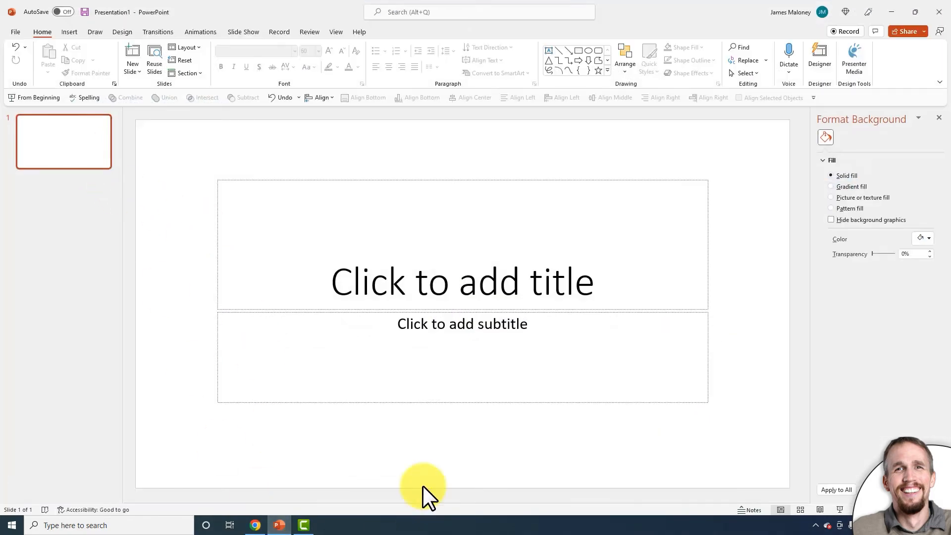
click(69, 32)
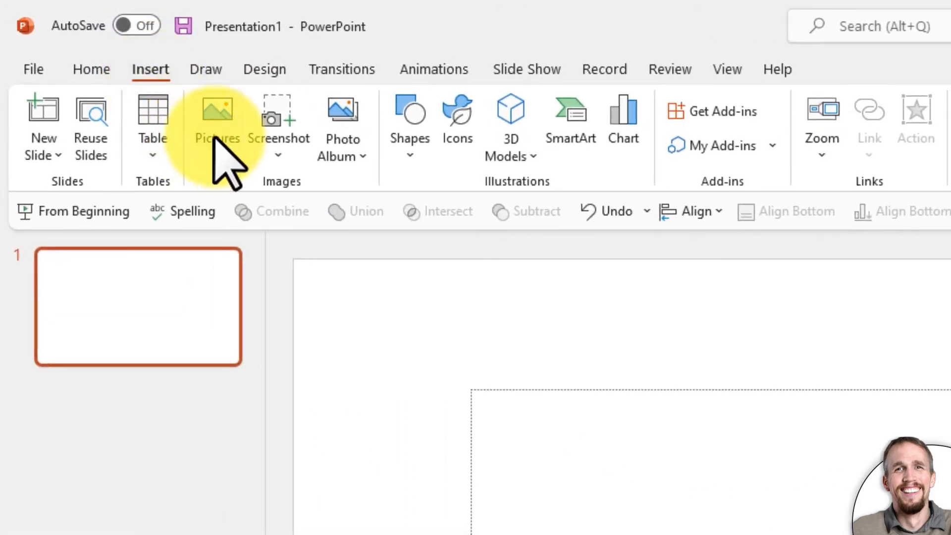
click(215, 139)
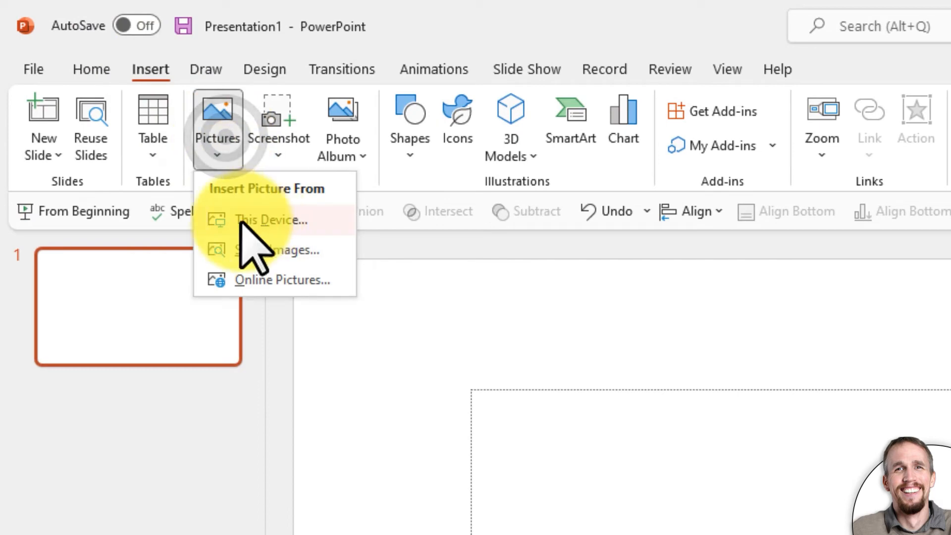
click(262, 219)
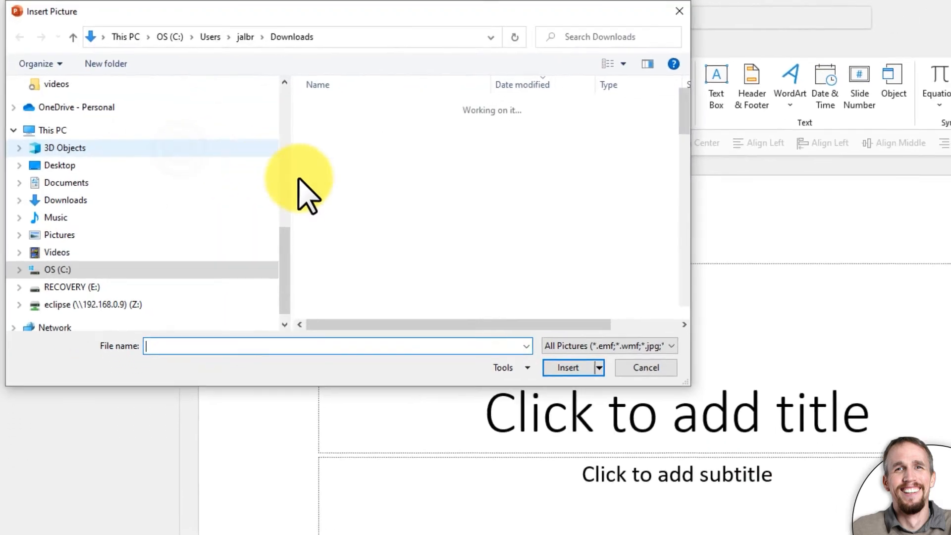
click(388, 125)
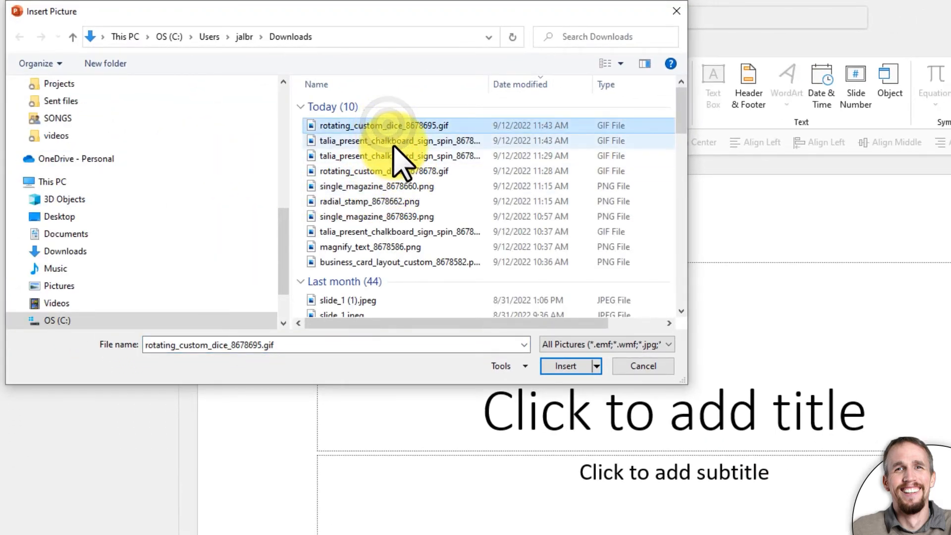
click(397, 139)
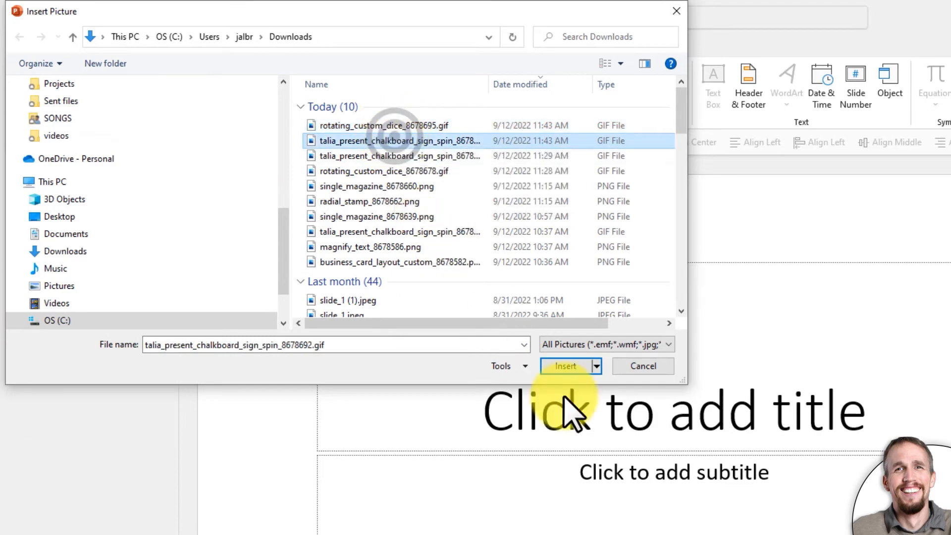
click(567, 367)
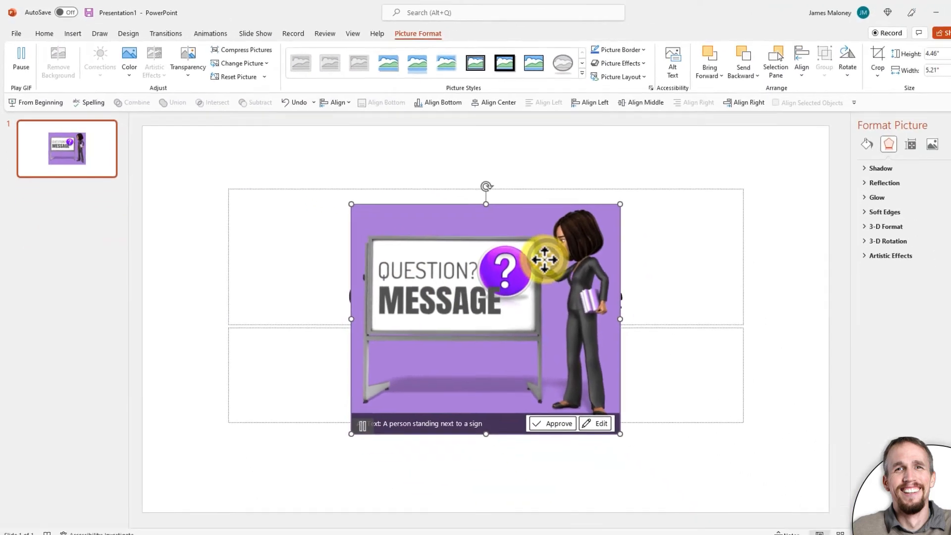
- Move the whiteboard animation to the left half of the slide and preview it in the slide show
drag(733, 352, 550, 354)
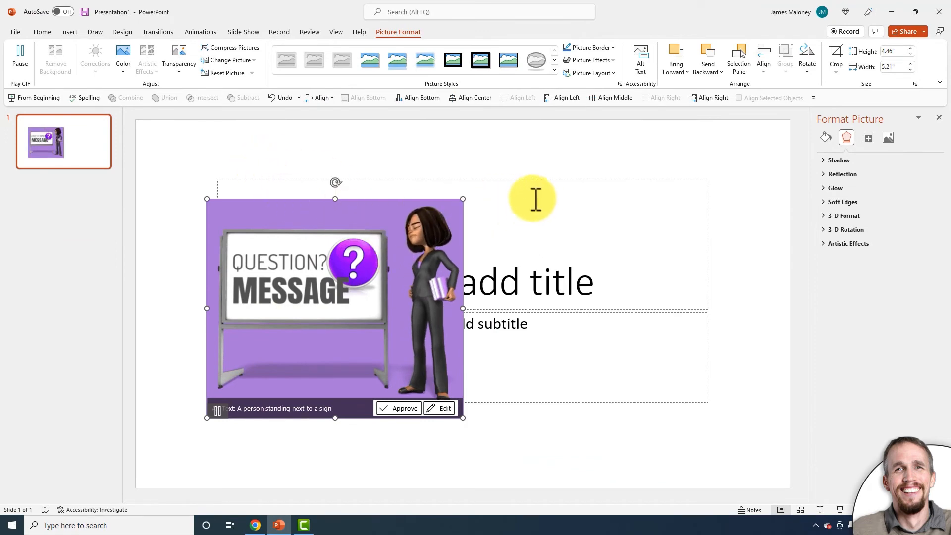
click(840, 509)
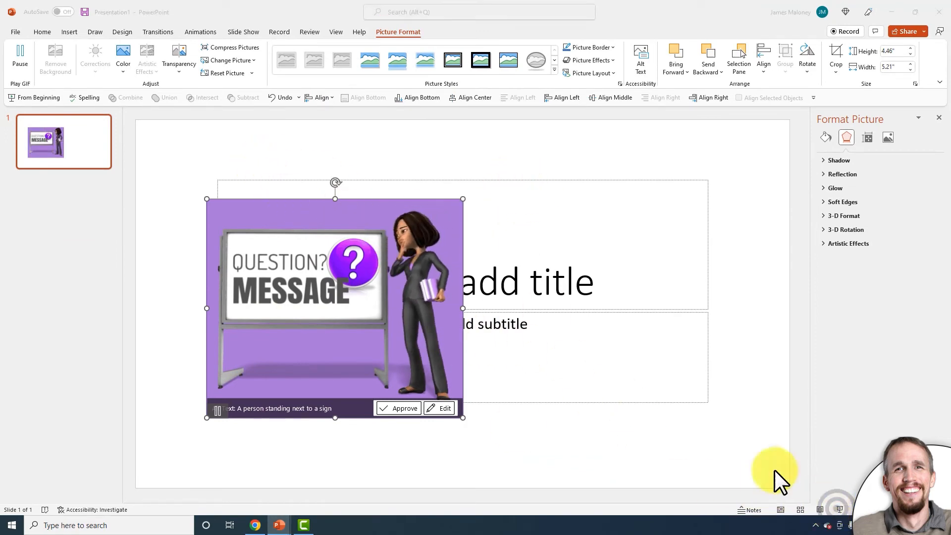
key(Escape)
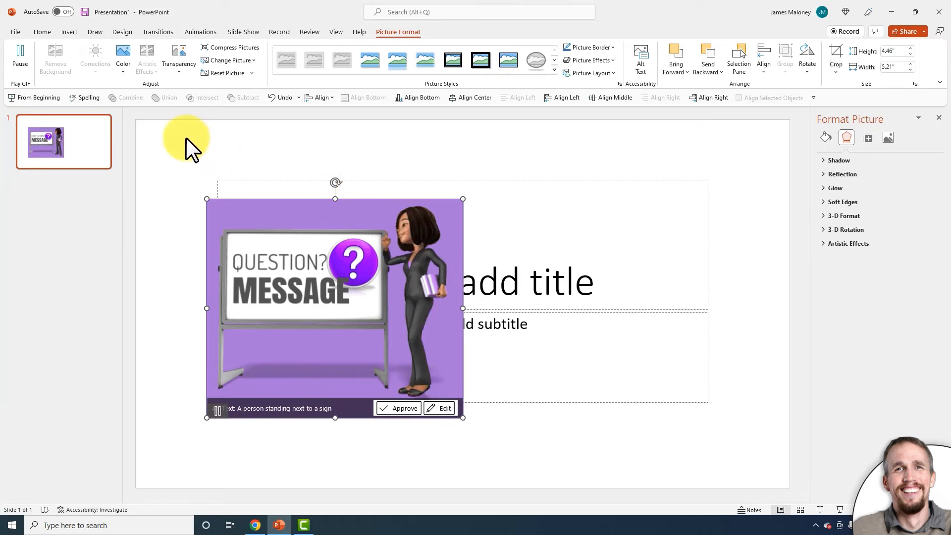